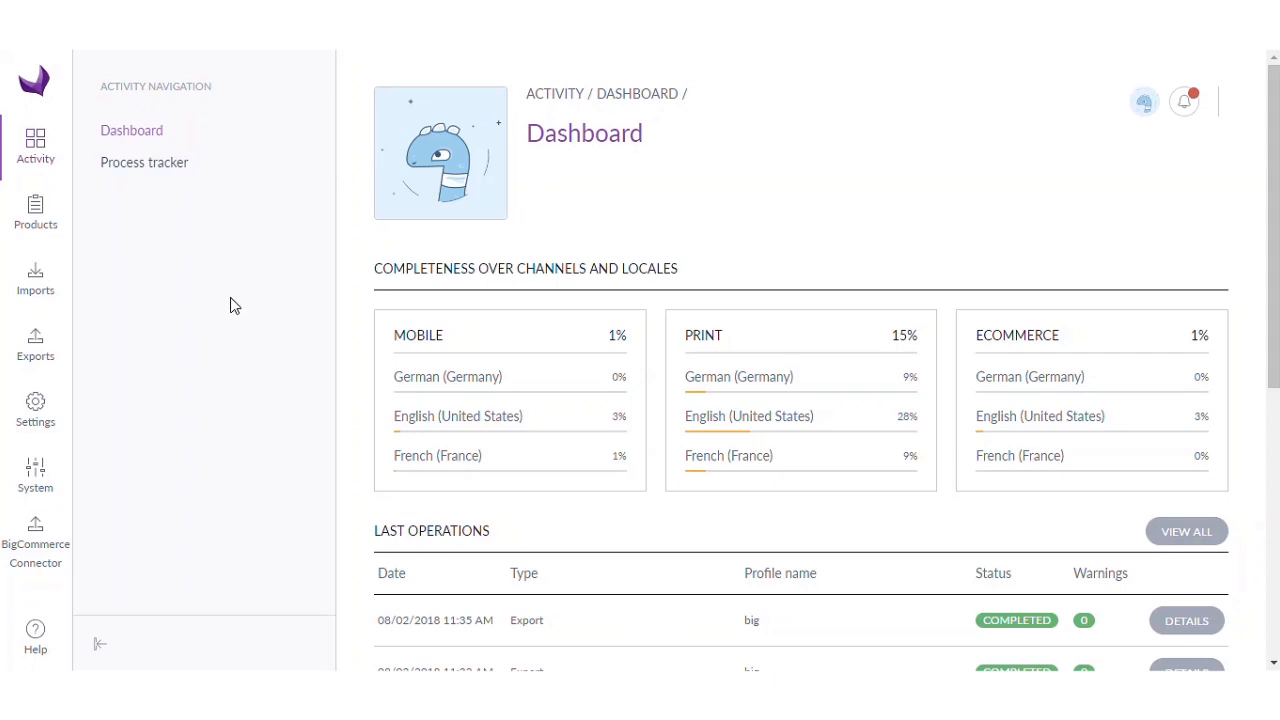
left_click(38, 222)
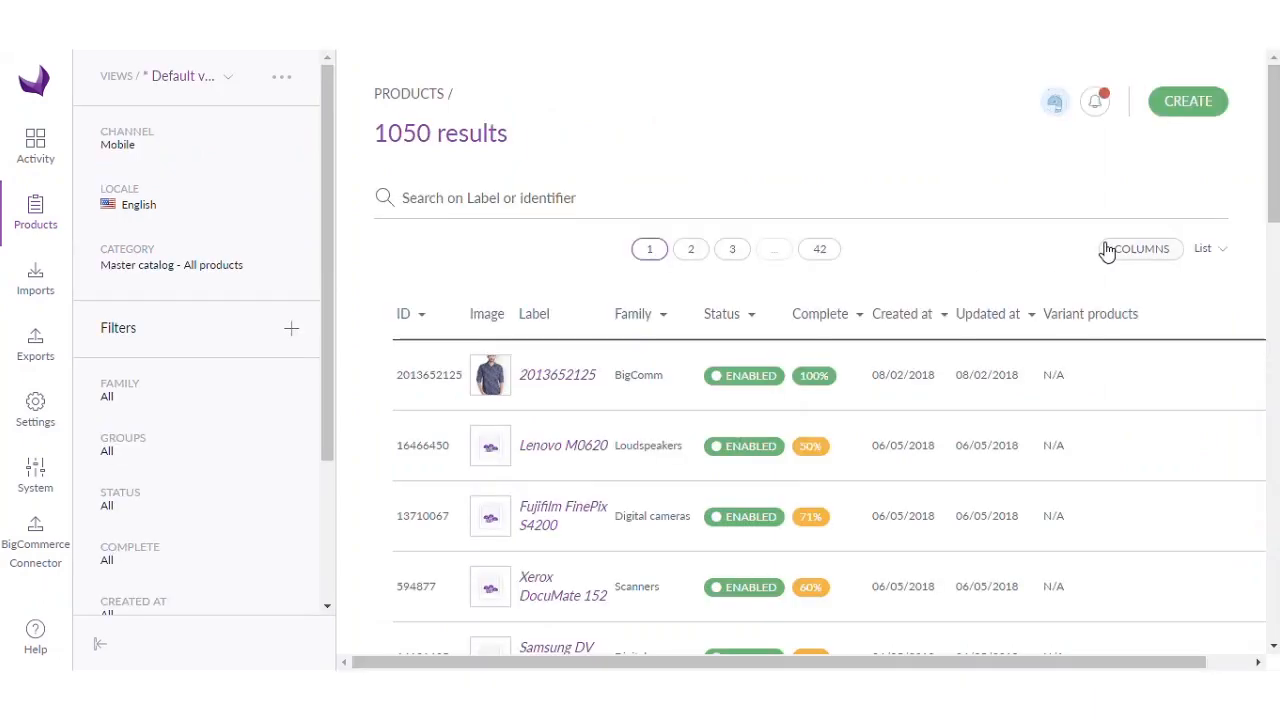
left_click(1183, 108)
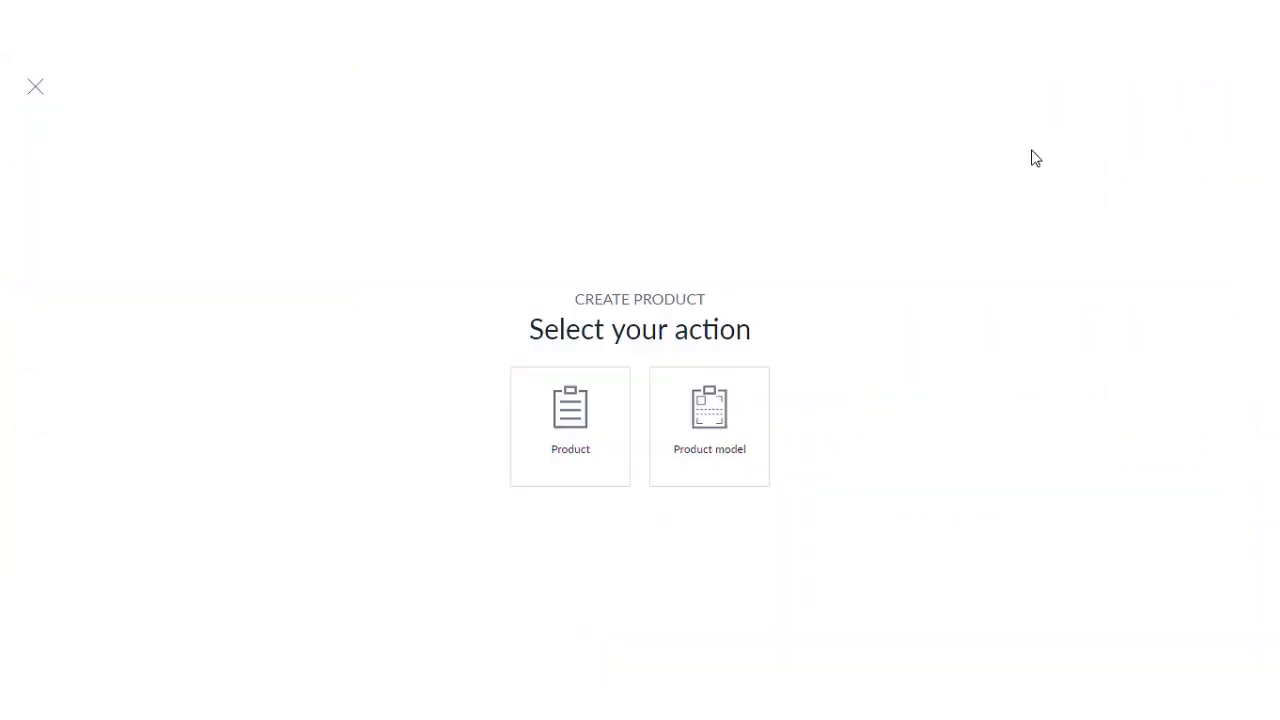
left_click(560, 437)
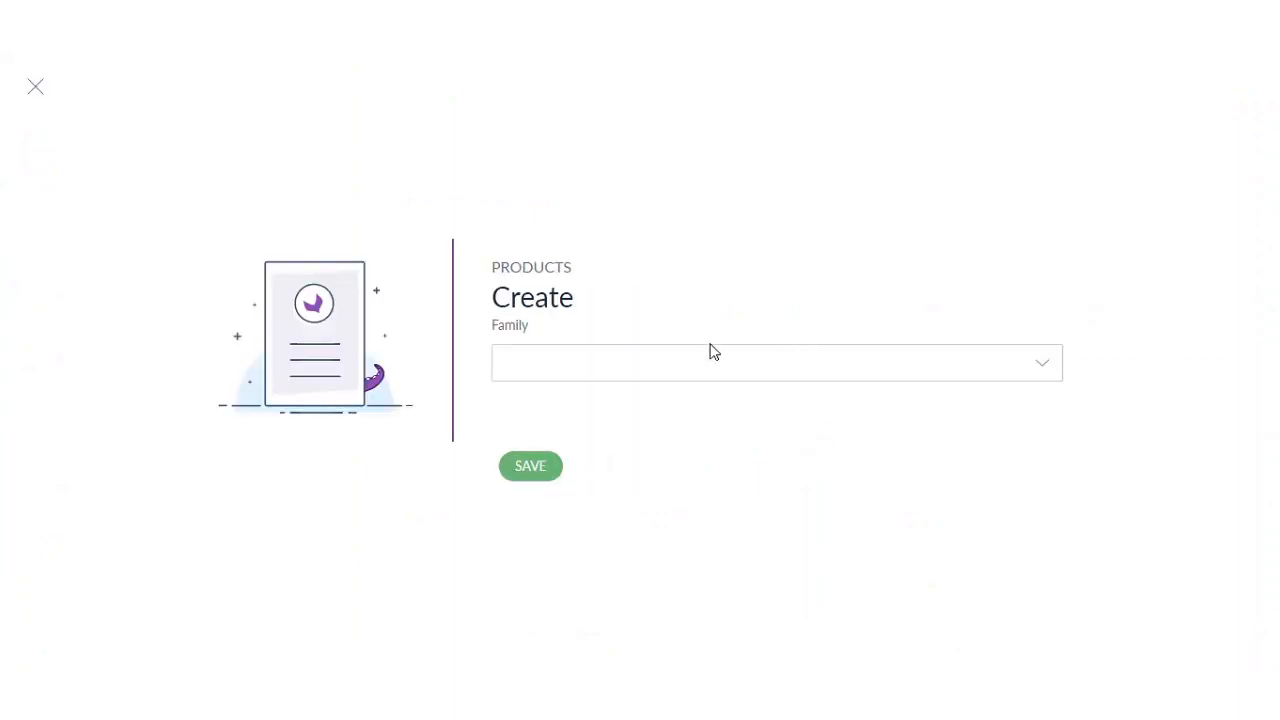
left_click(687, 347)
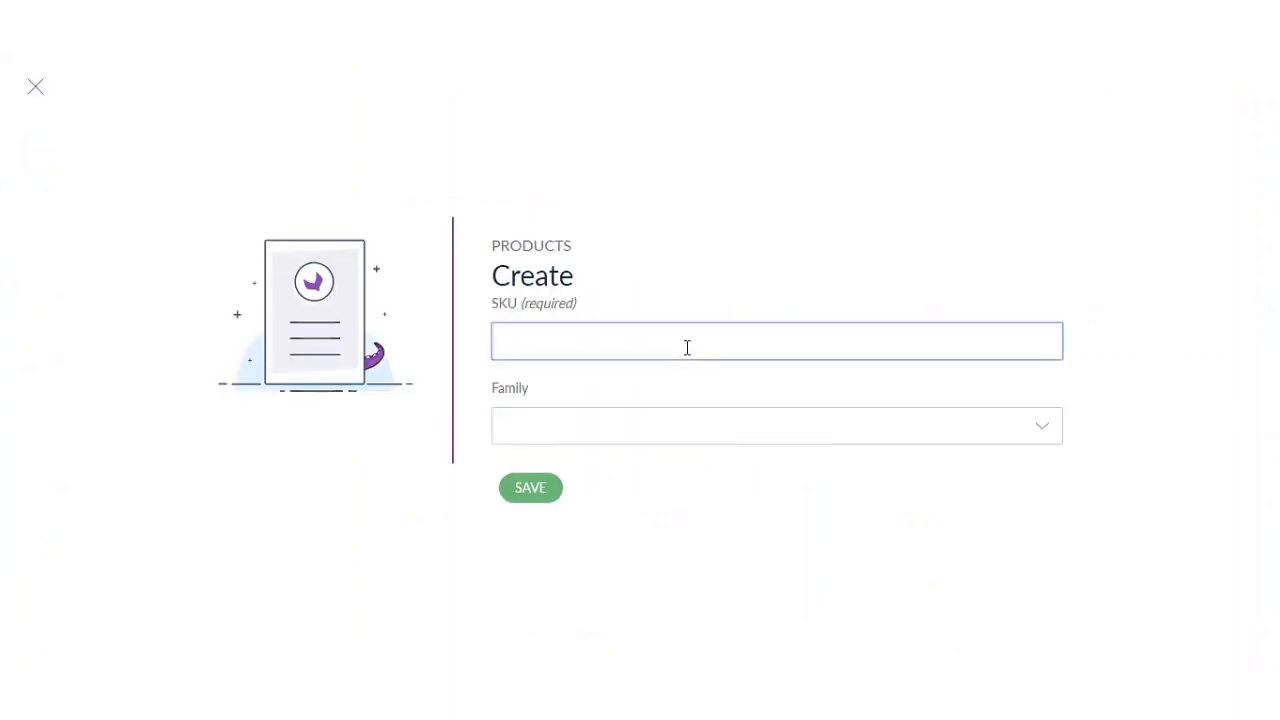
left_click(685, 425)
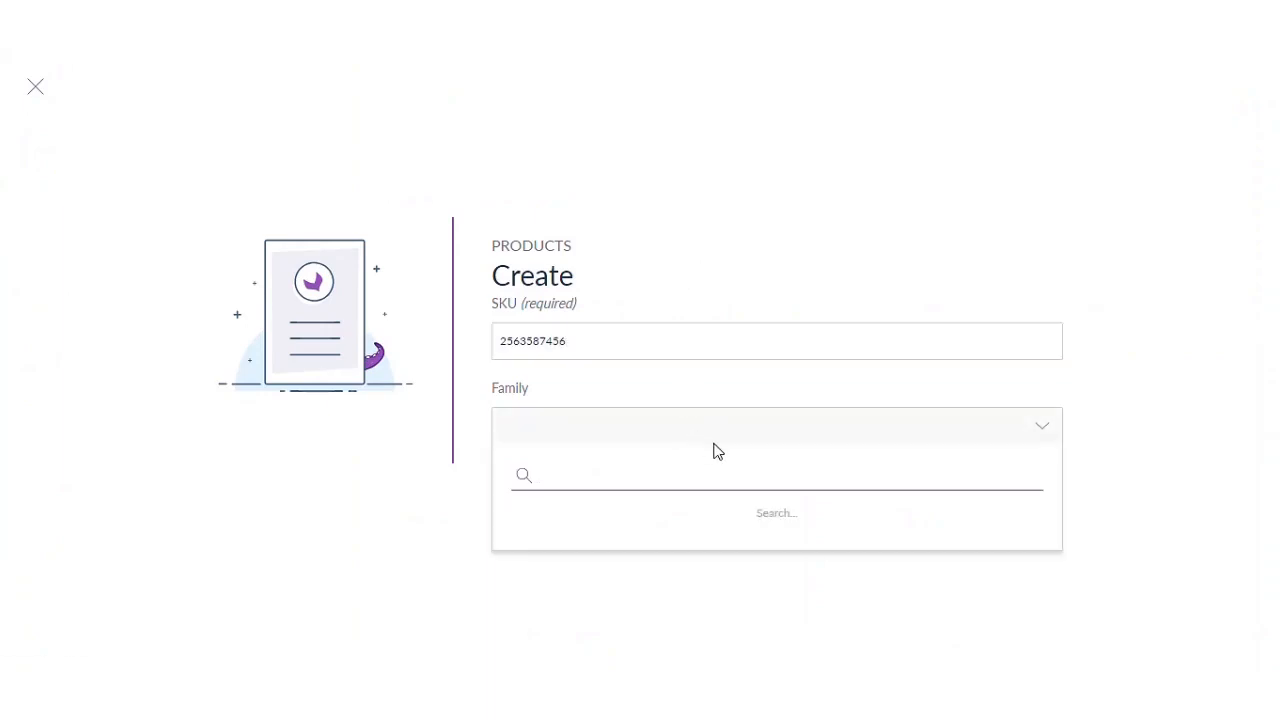
type("bi")
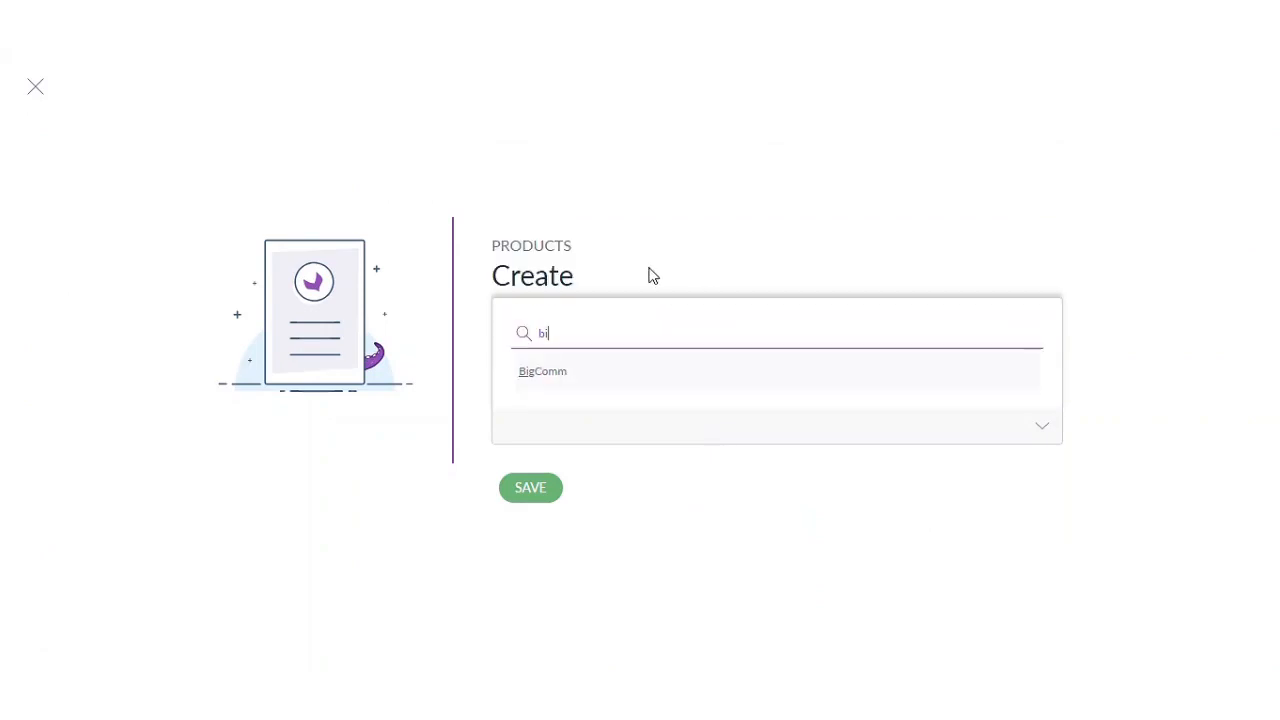
left_click(566, 380)
left_click(532, 489)
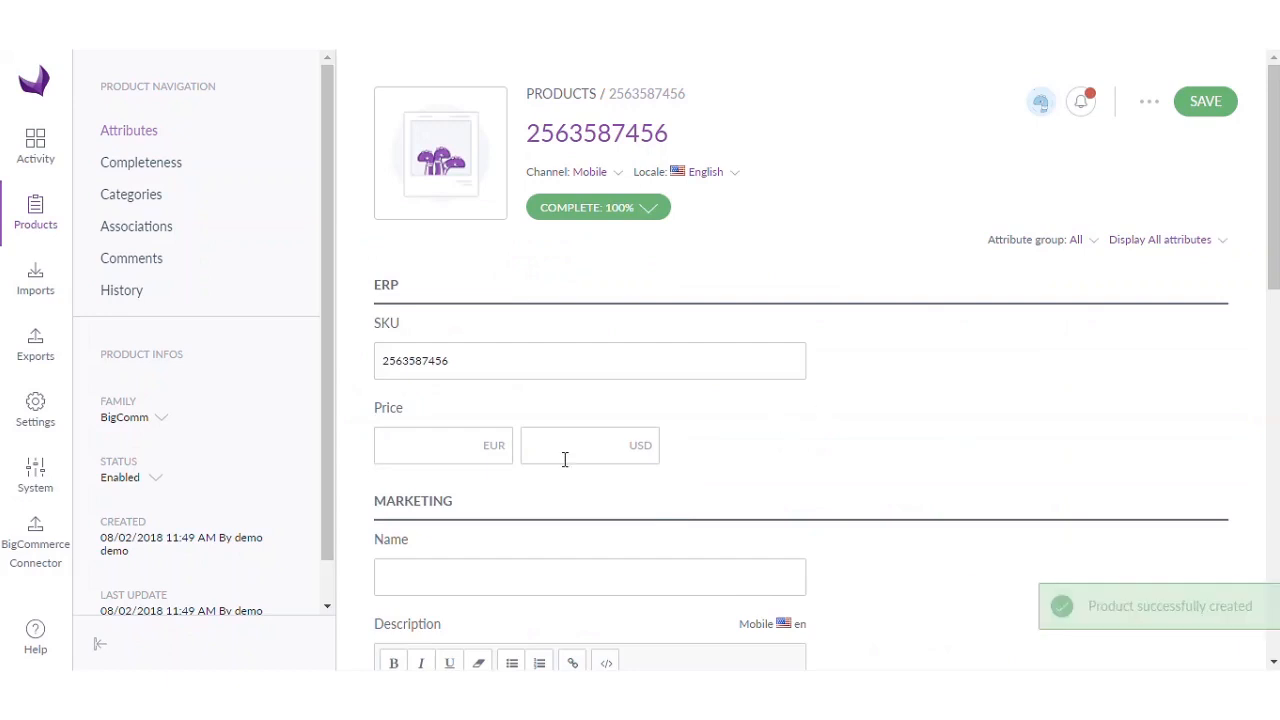
- Price the product at 20 EUR and 25 USD
left_click(455, 449)
type("20")
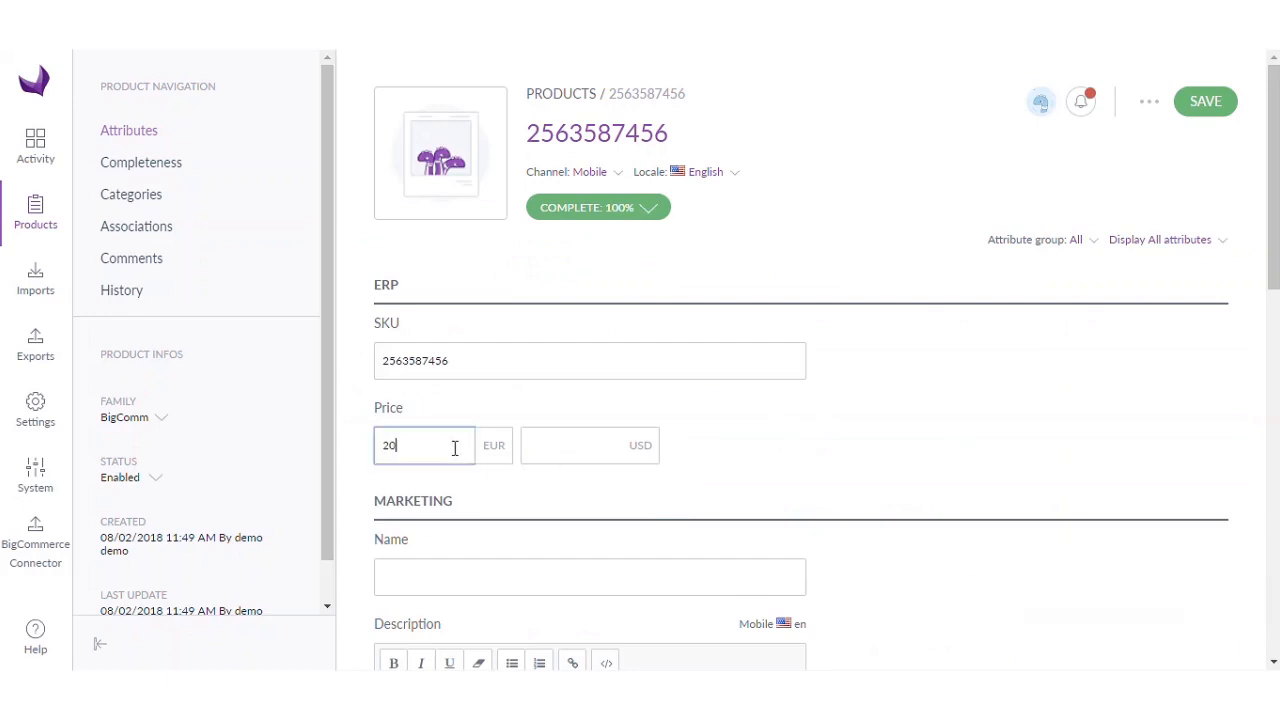
key("Tab")
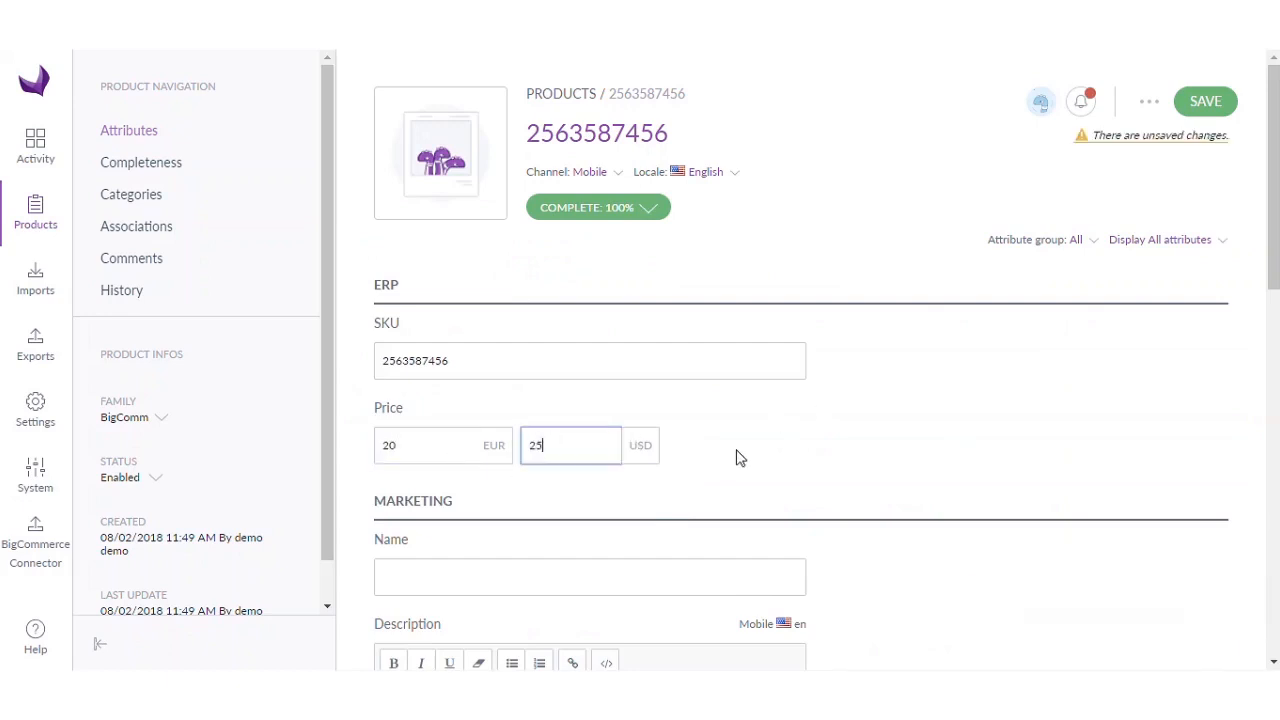
scroll(910, 441, "down", 2)
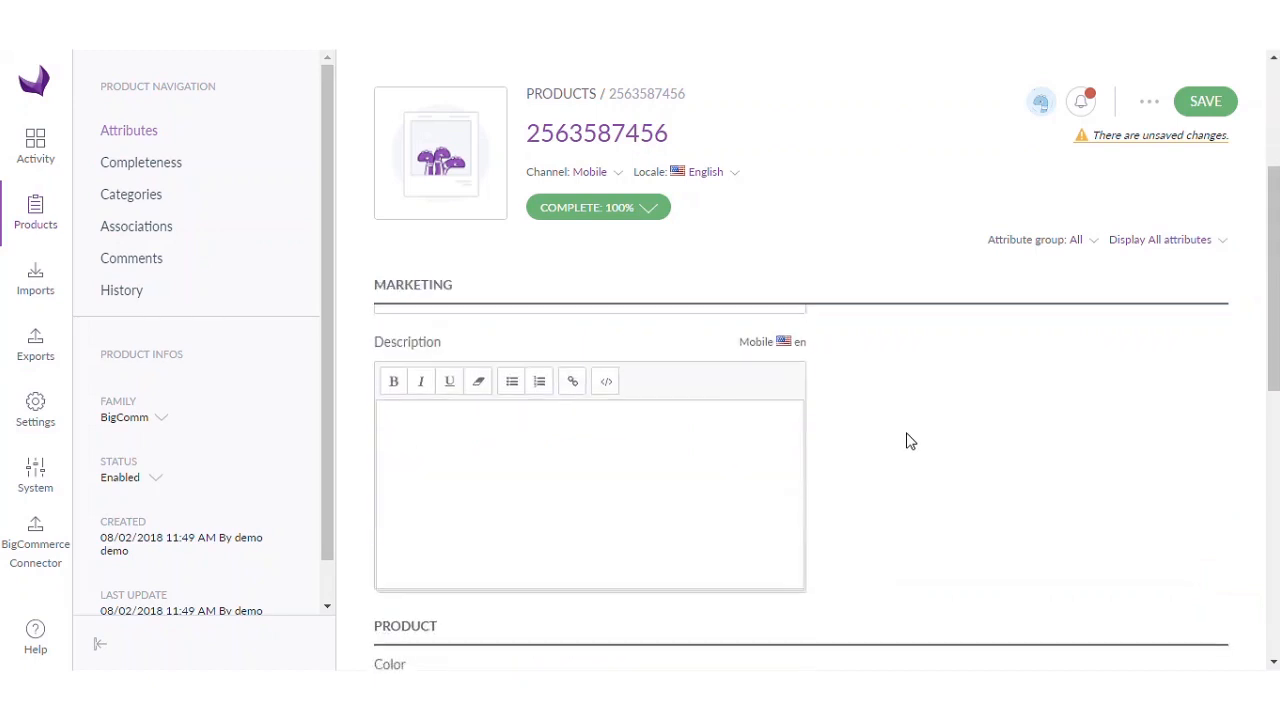
- Name it 'Classic Check Shirt' with description 'Classic Check Shirt with curves and hem'
left_click(583, 392)
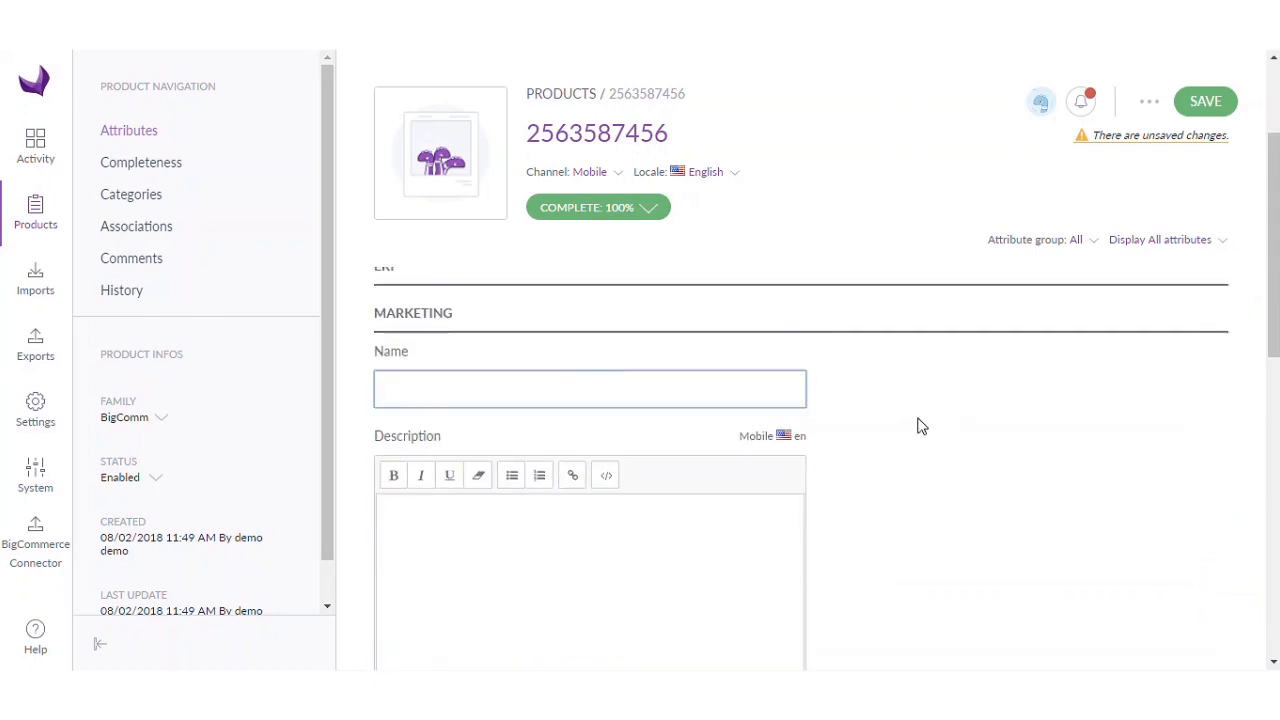
type("Classic Check Shirt")
left_click(552, 528)
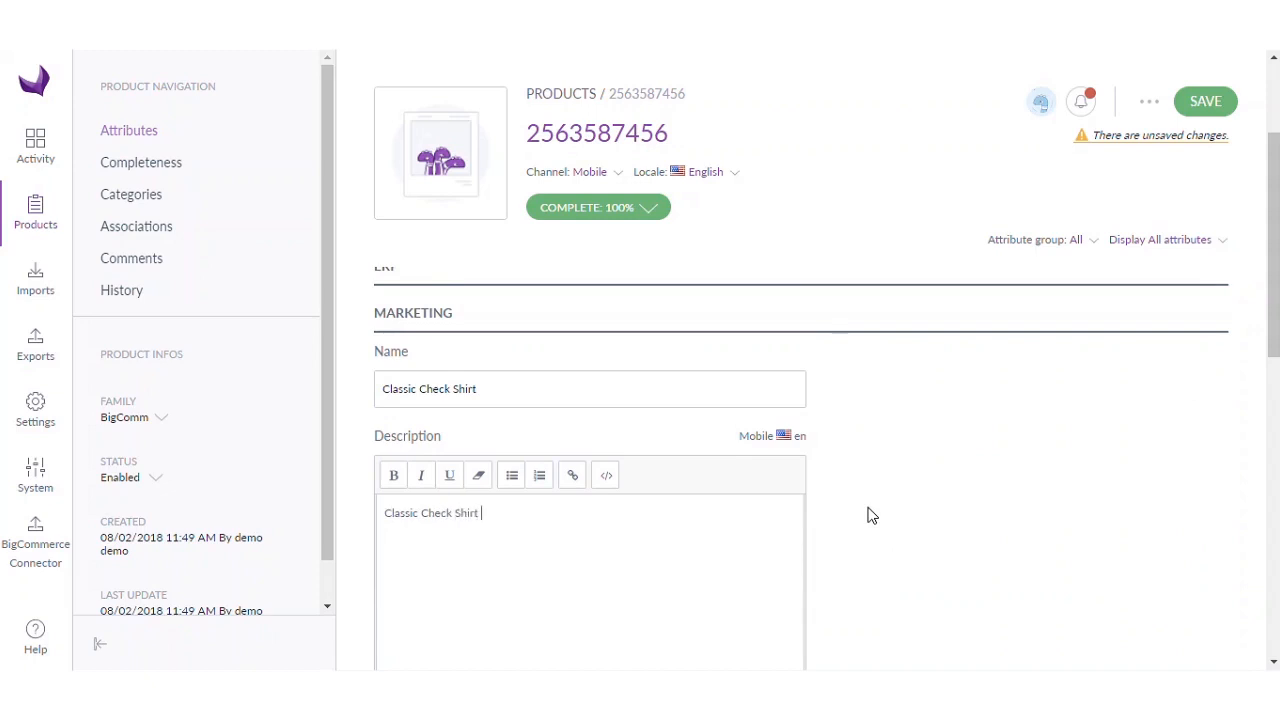
type("curves and hem")
scroll(868, 514, "down", 4)
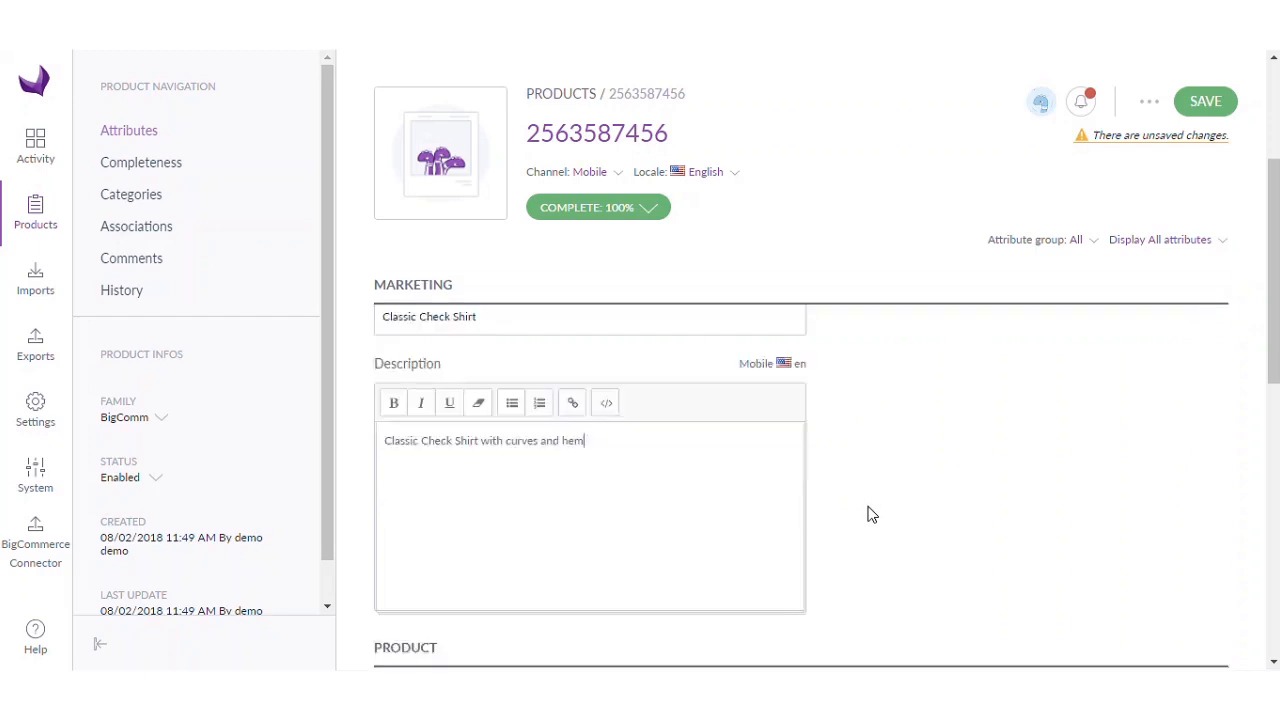
- Set the product's Color to Blue and Material to polyester
left_click(677, 427)
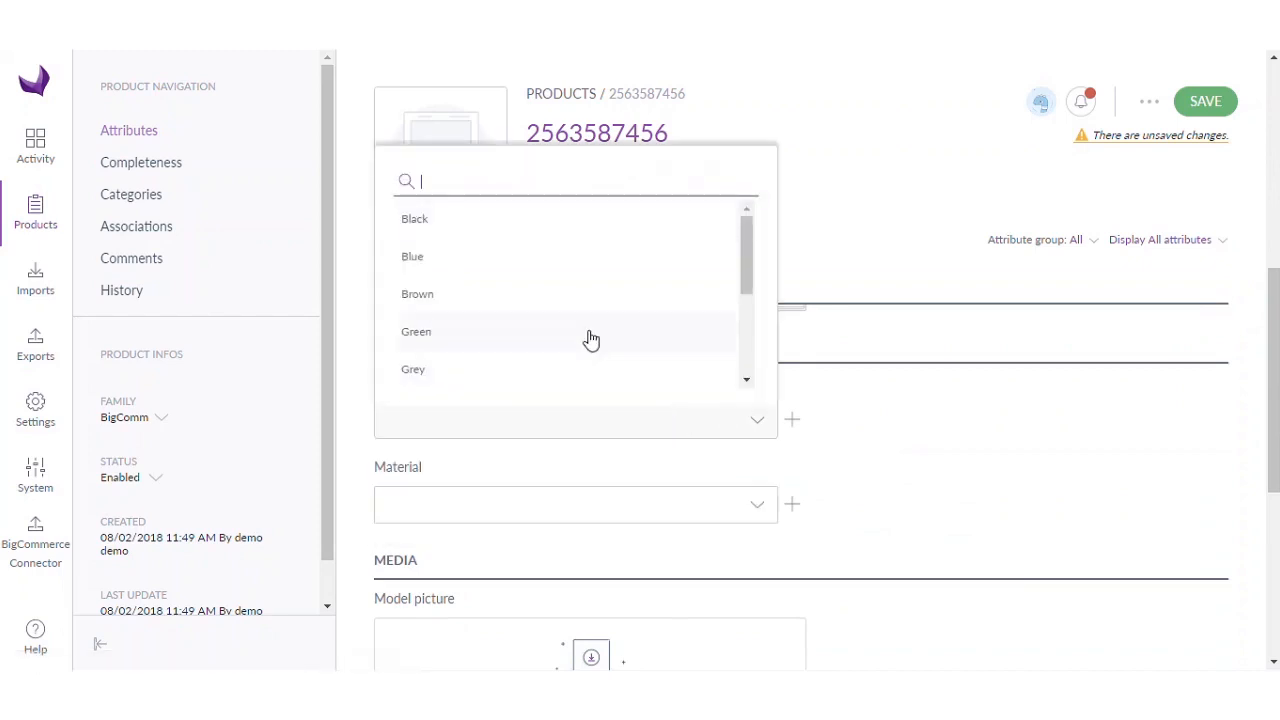
left_click(490, 266)
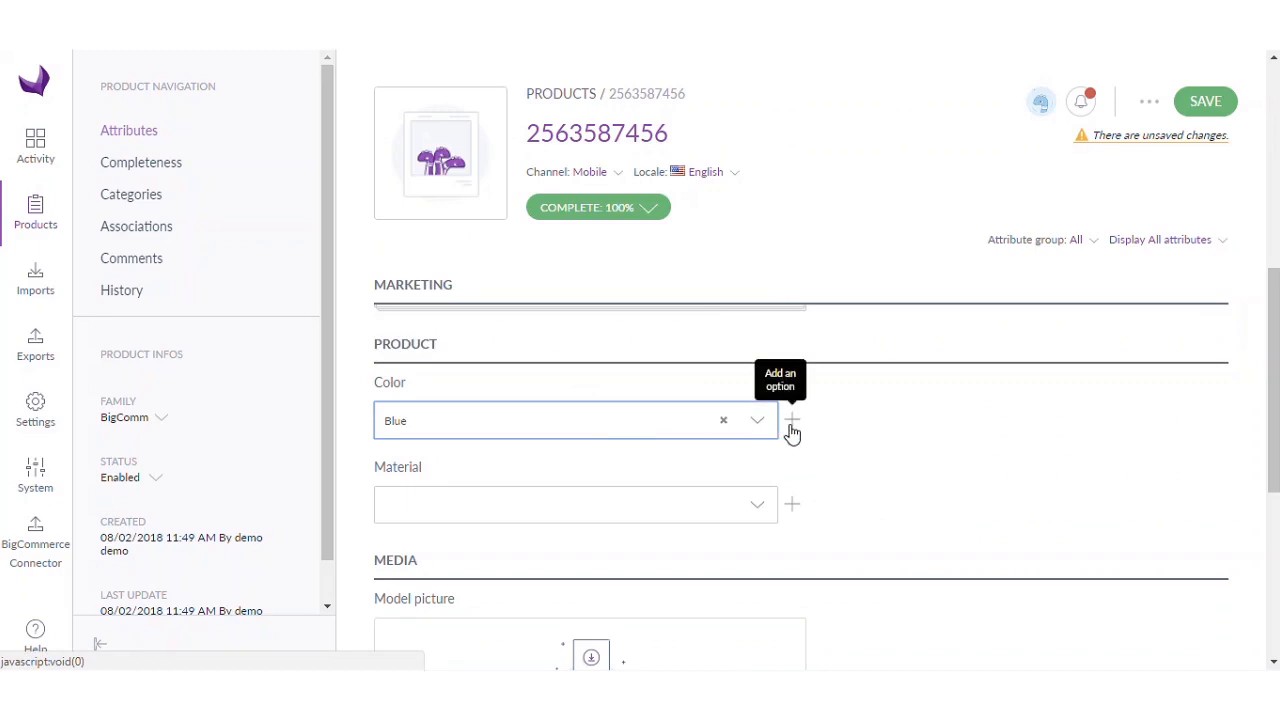
left_click(629, 512)
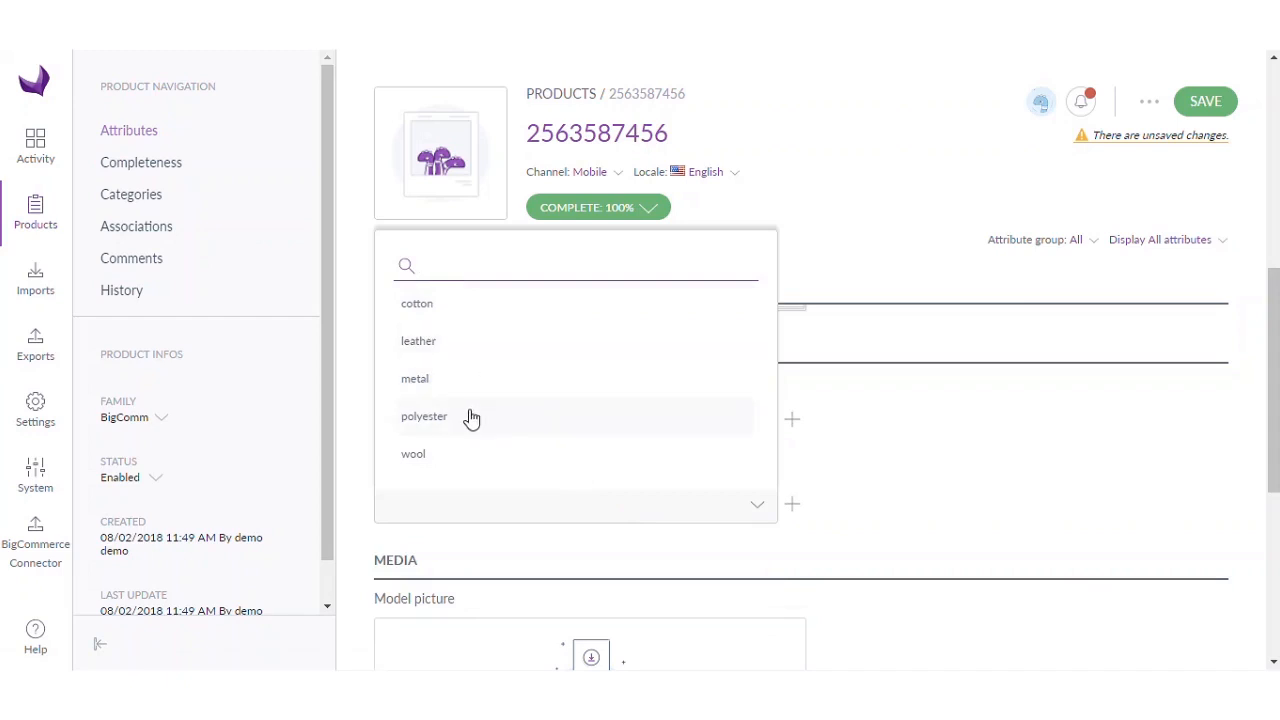
left_click(472, 418)
scroll(894, 517, "down", 3)
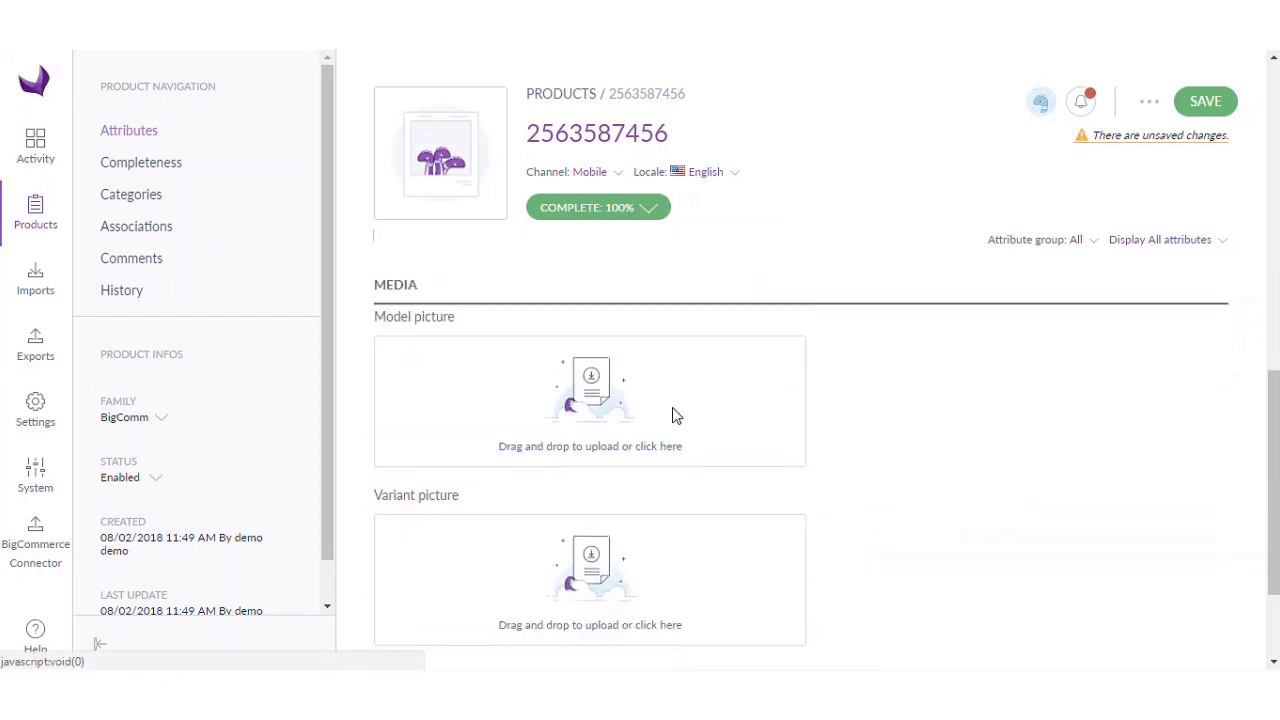
- Upload the navy blue checked shirt photos as model and variant pictures
left_click(640, 405)
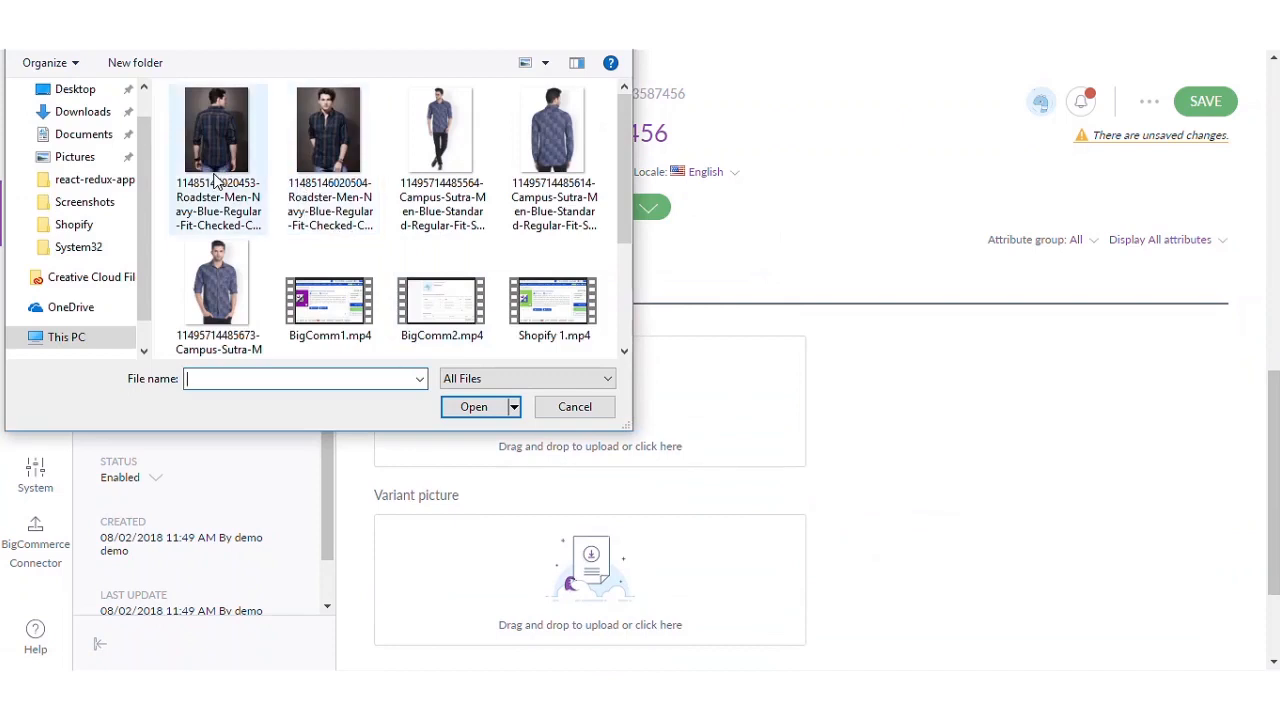
left_click(328, 140)
left_click(474, 406)
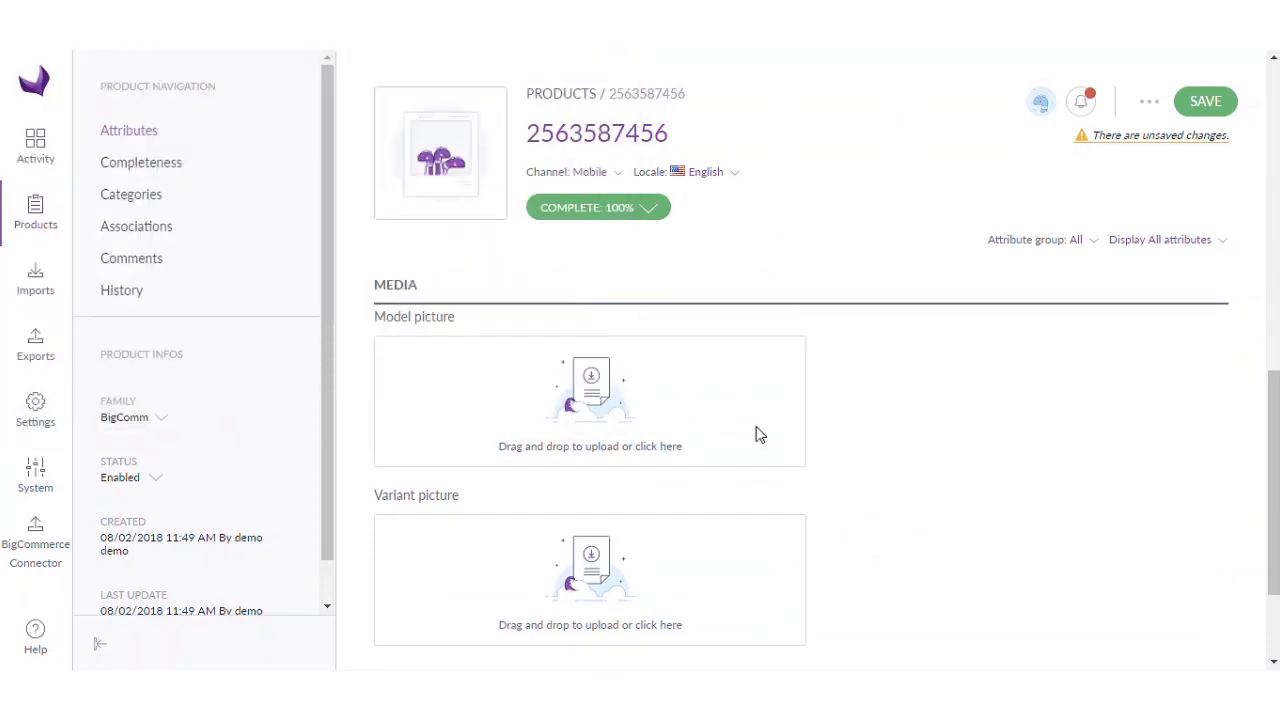
left_click(643, 427)
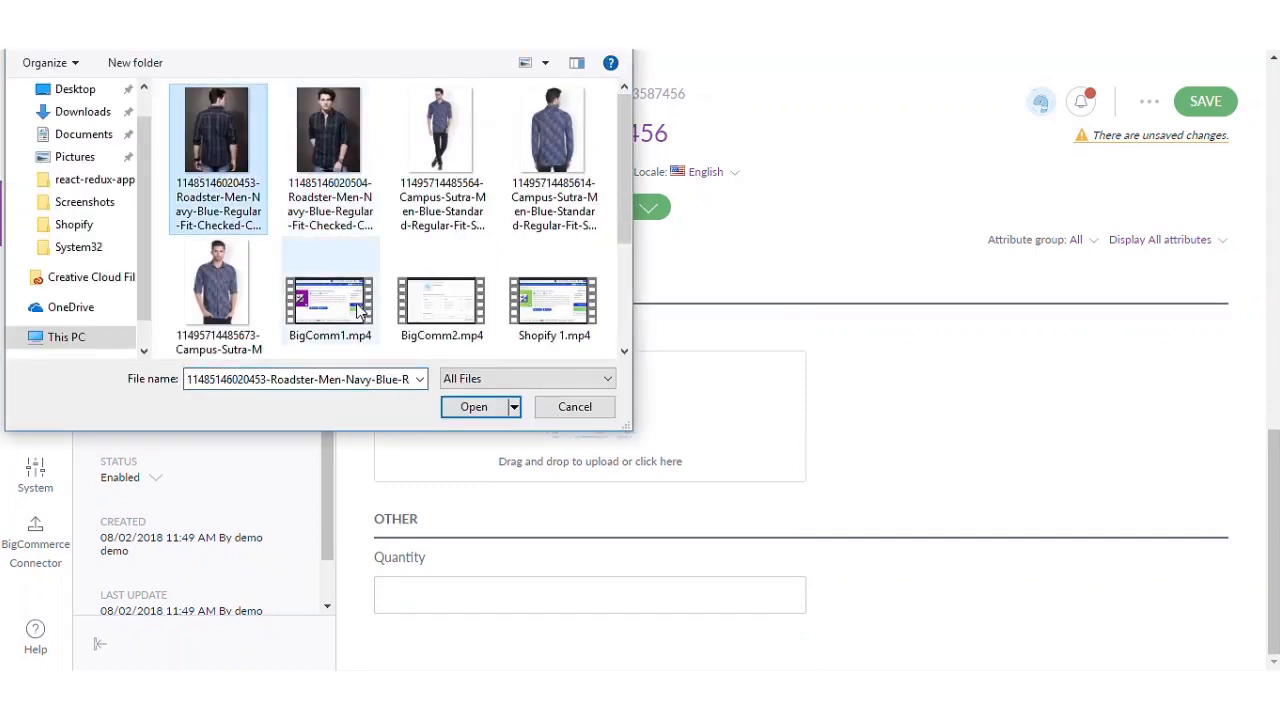
left_click(474, 406)
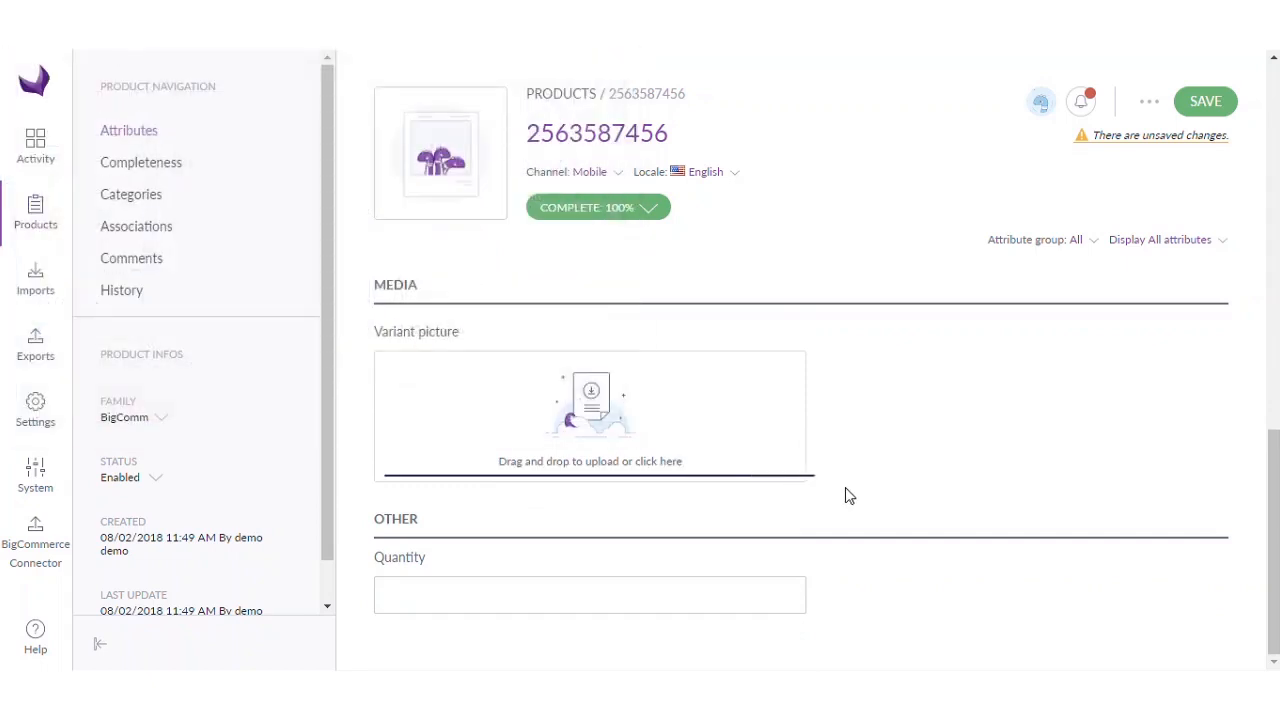
- Set Quantity to 100 and save the product
left_click(507, 589)
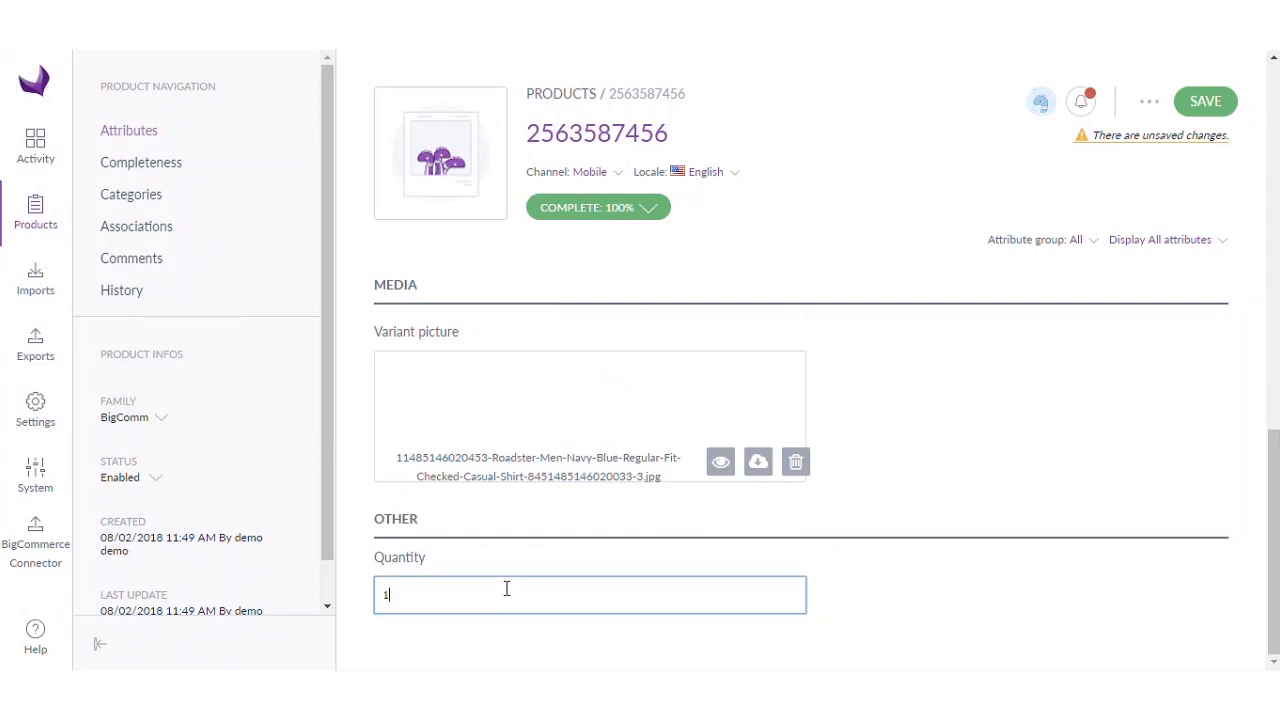
type("100")
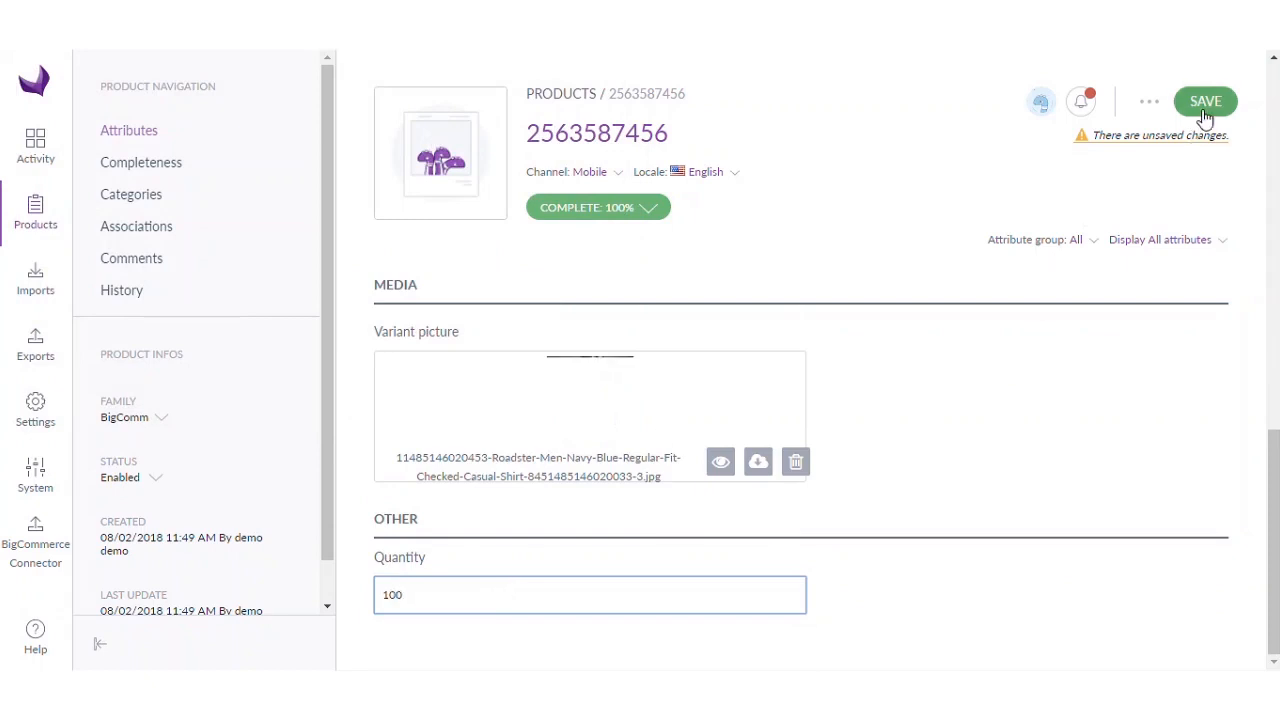
left_click(1203, 103)
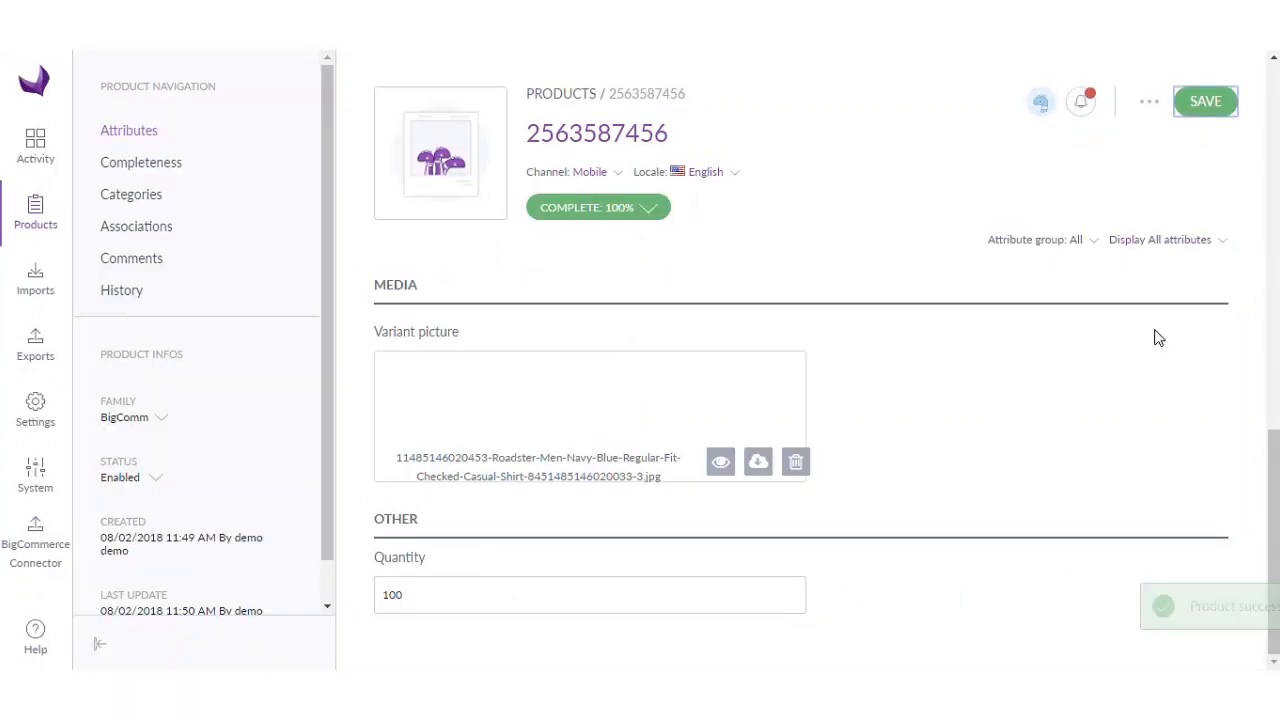
- Assign the product to Master catalog's Shirts category, save, and return to the products grid
scroll(1062, 390, "up", 10)
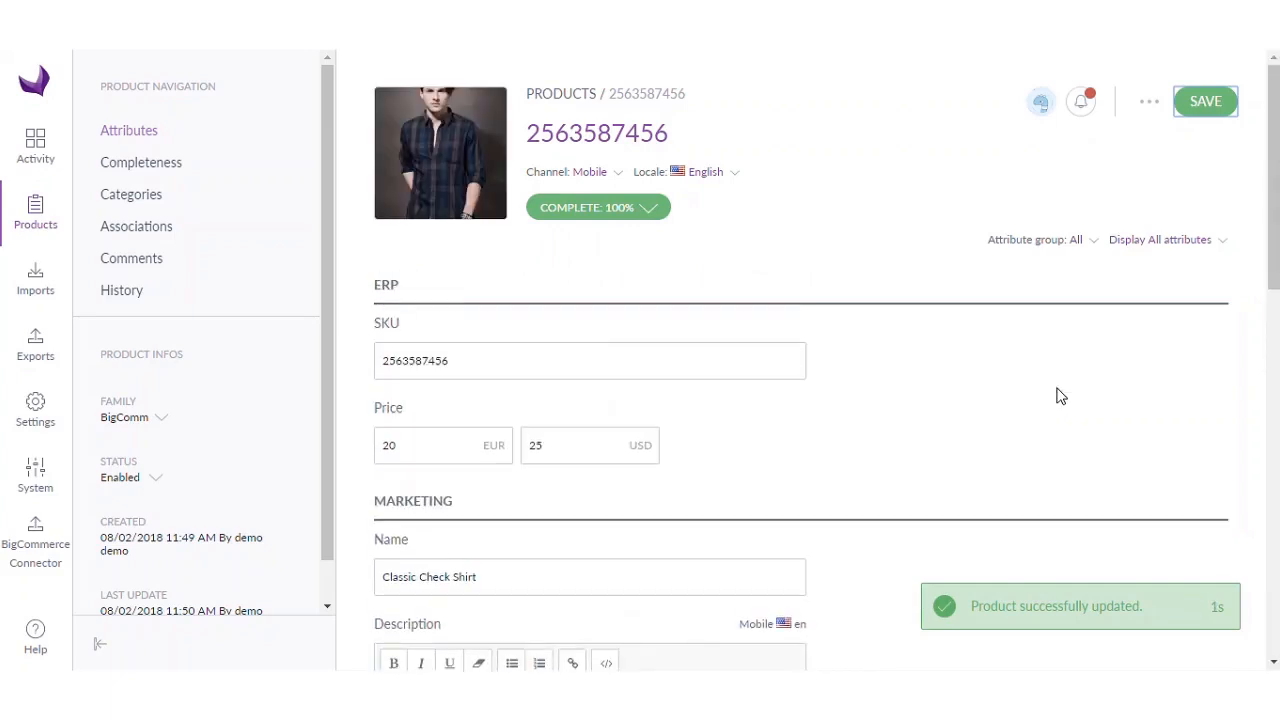
left_click(136, 194)
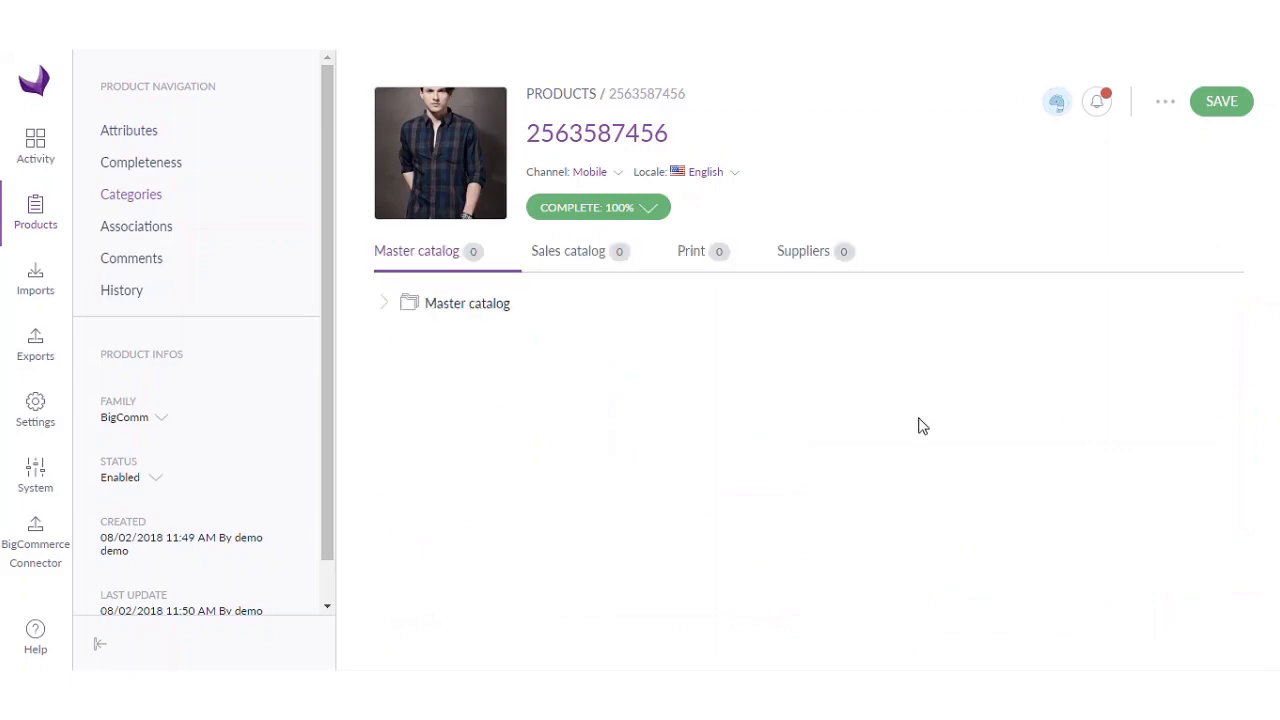
left_click(384, 305)
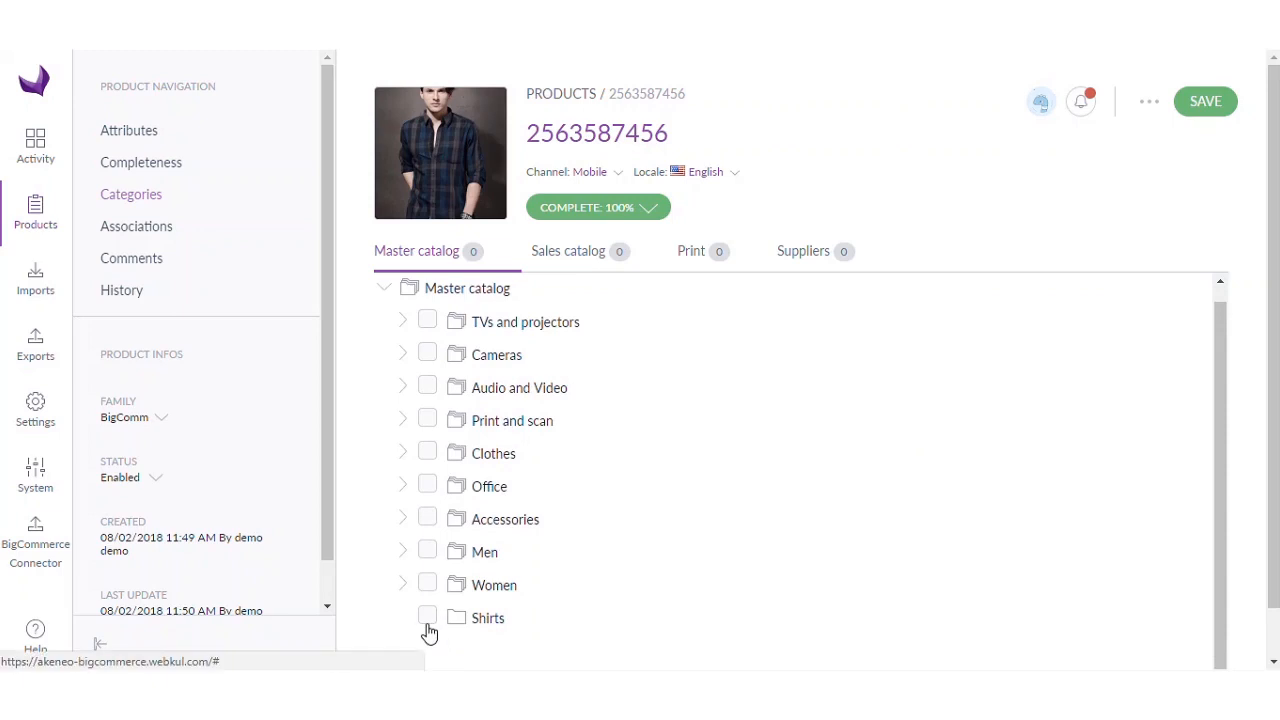
left_click(479, 620)
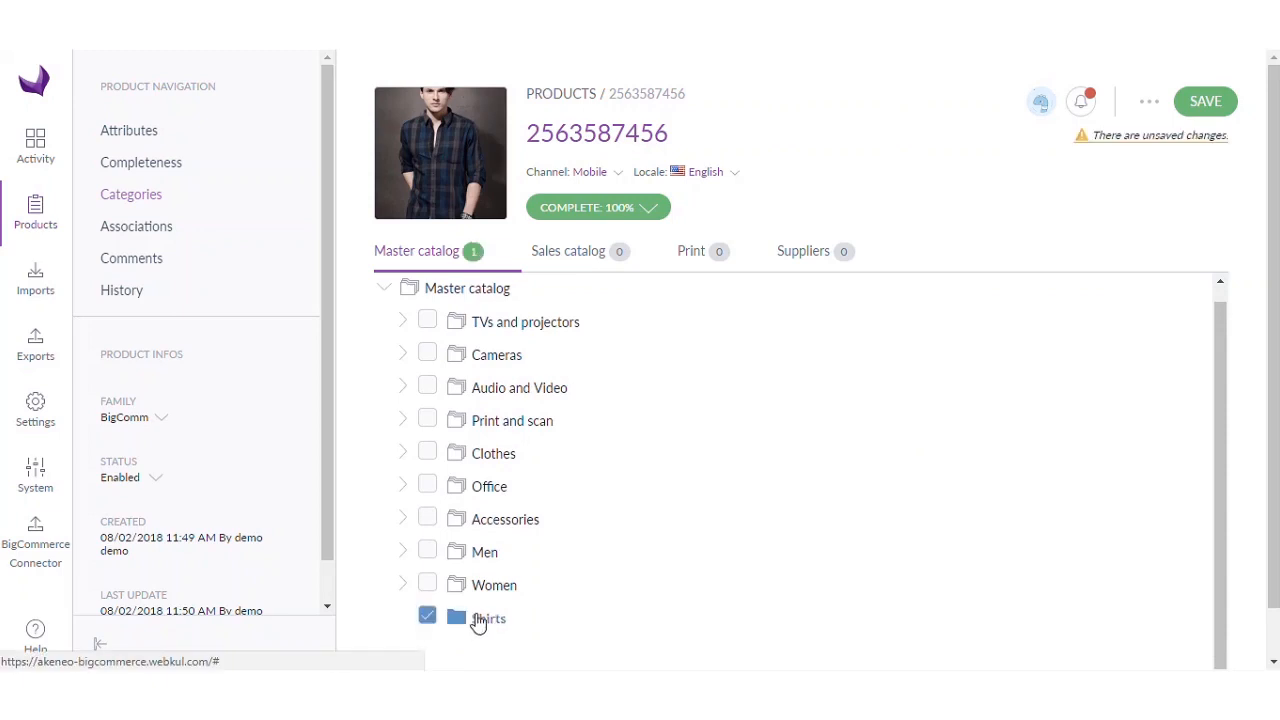
left_click(1205, 104)
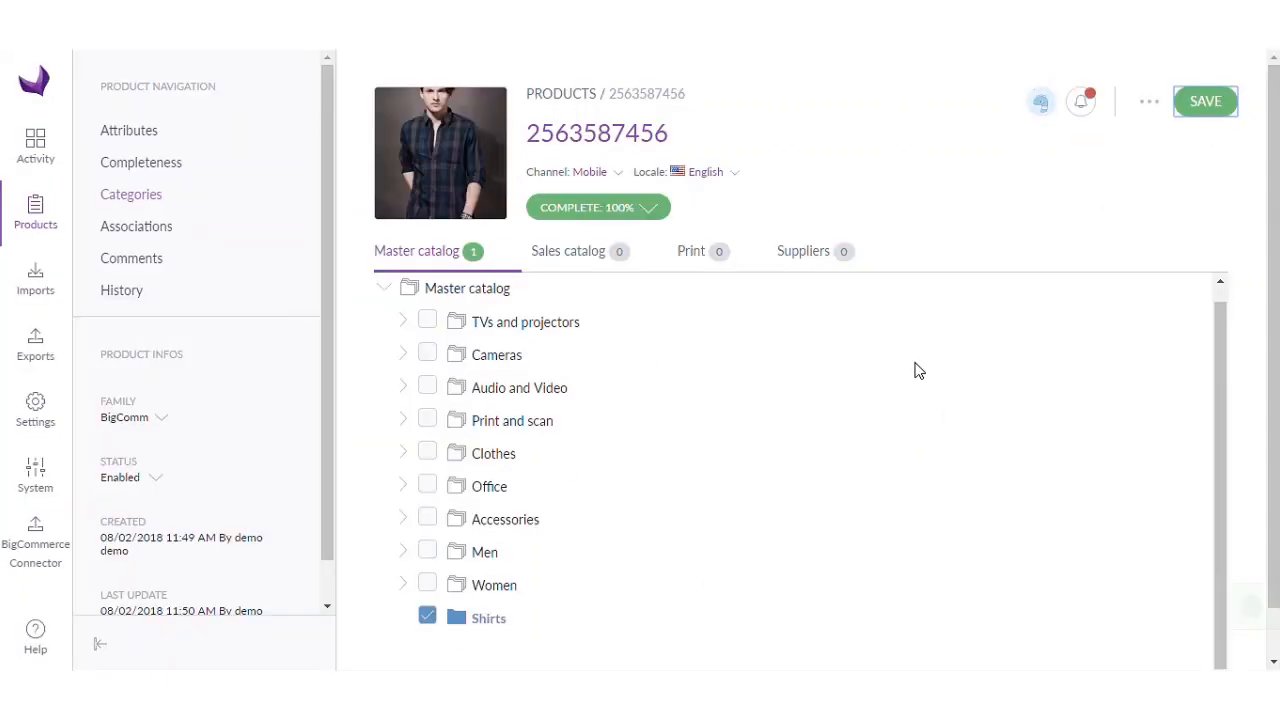
left_click(46, 222)
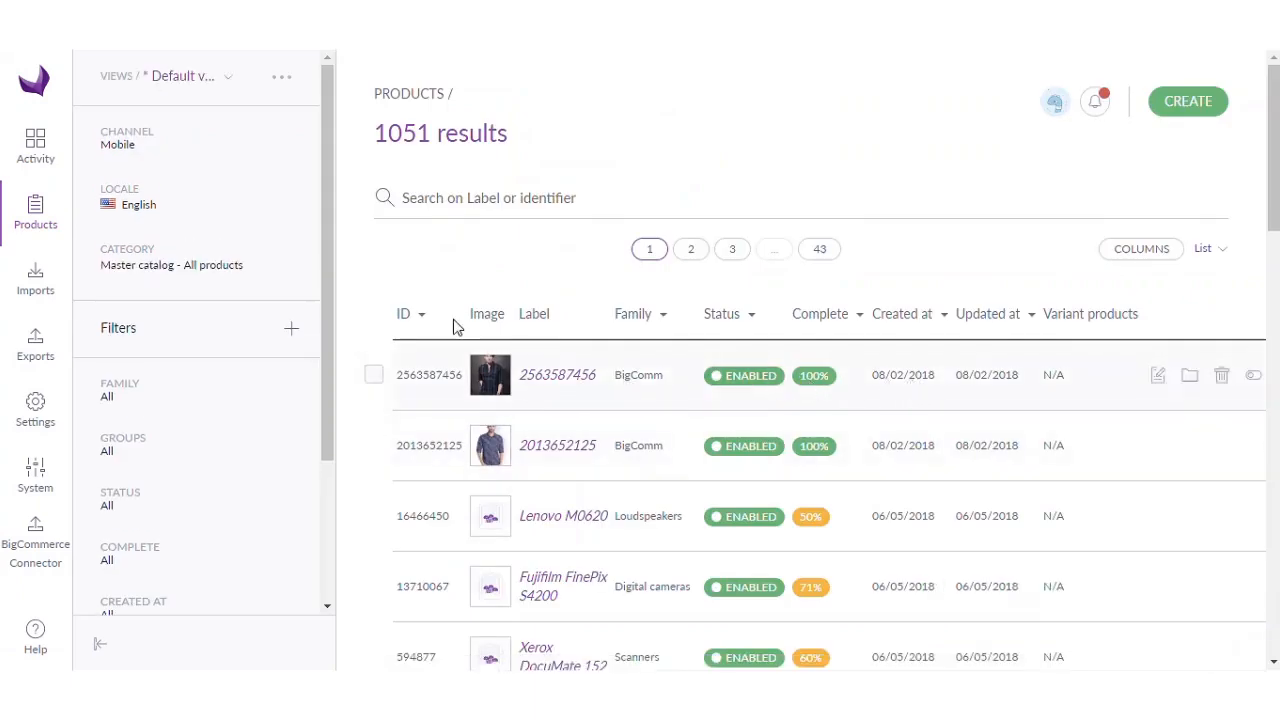
- Start a new export profile with code and label both Big_Test
left_click(34, 356)
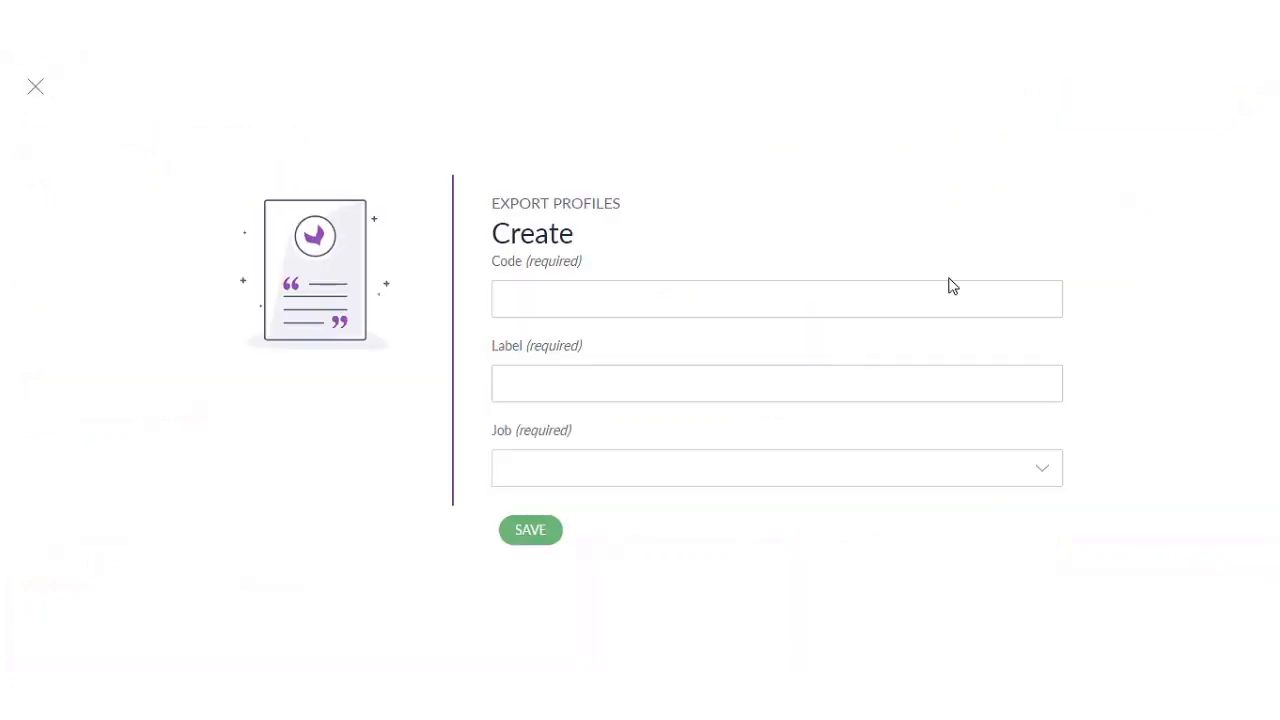
left_click(638, 302)
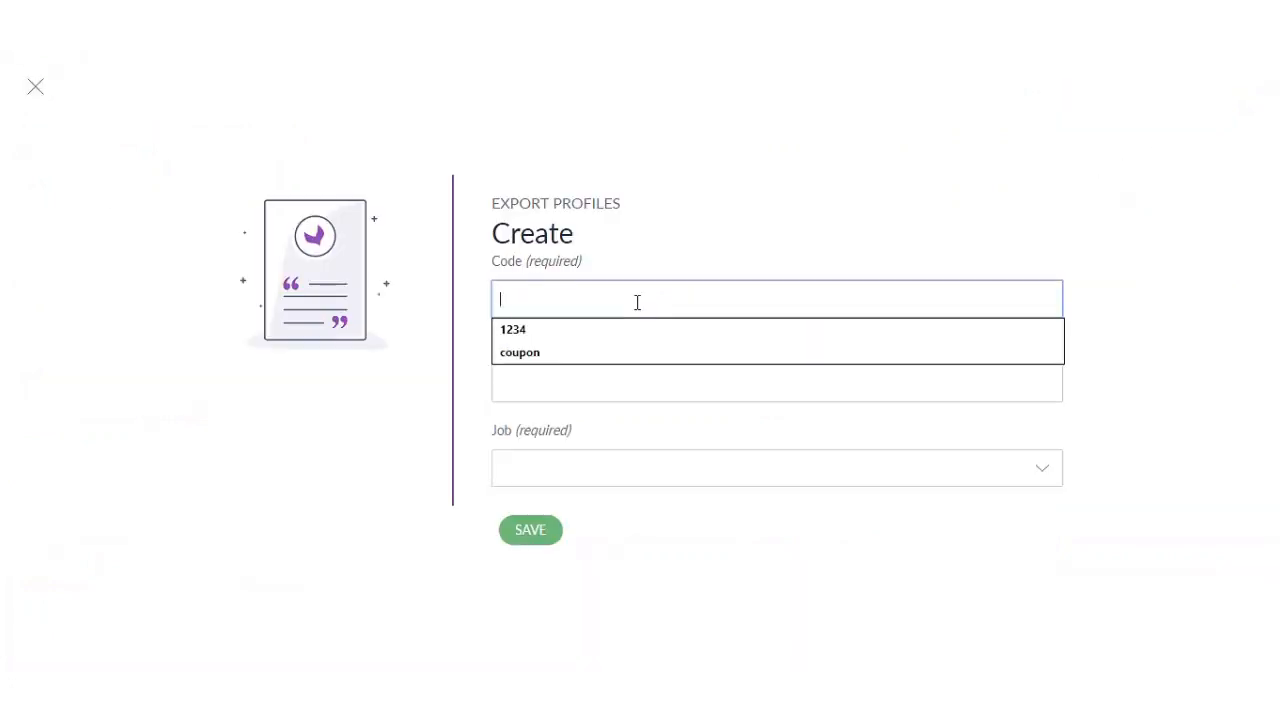
type("Big")
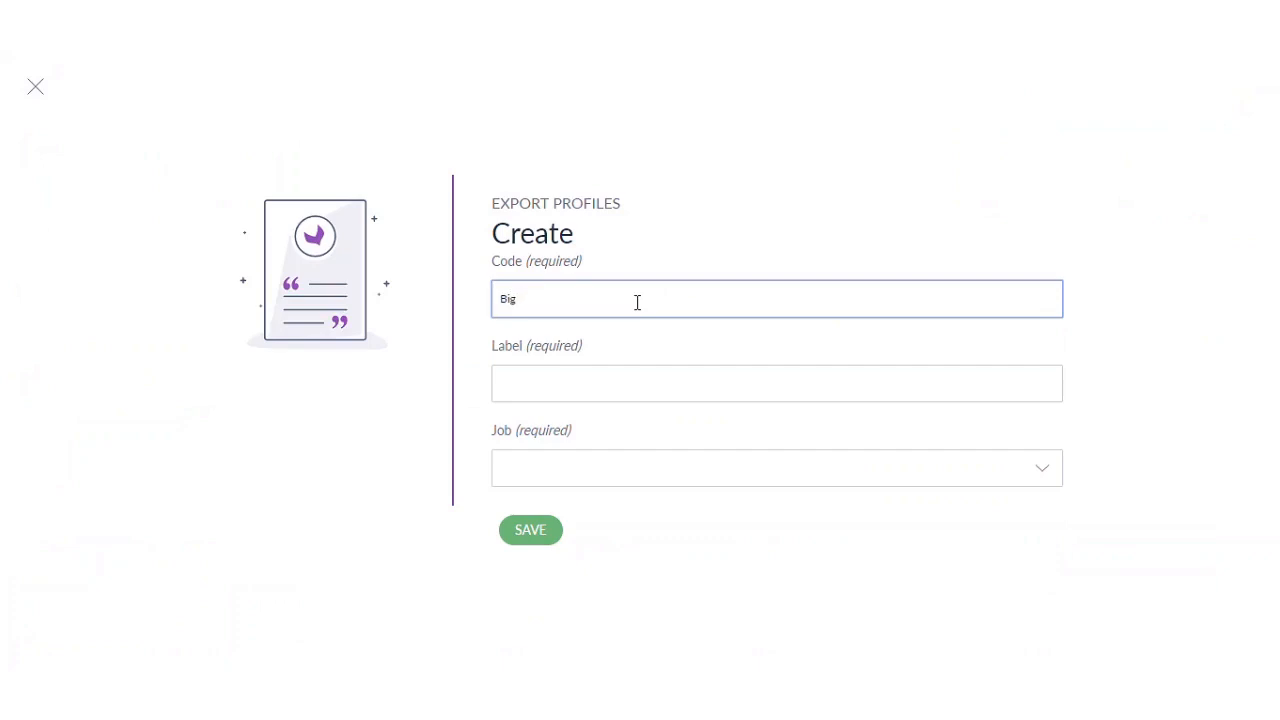
type("_Test")
key("ctrl+a")
key("ctrl+c")
left_click(596, 381)
key("ctrl+v")
left_click(651, 470)
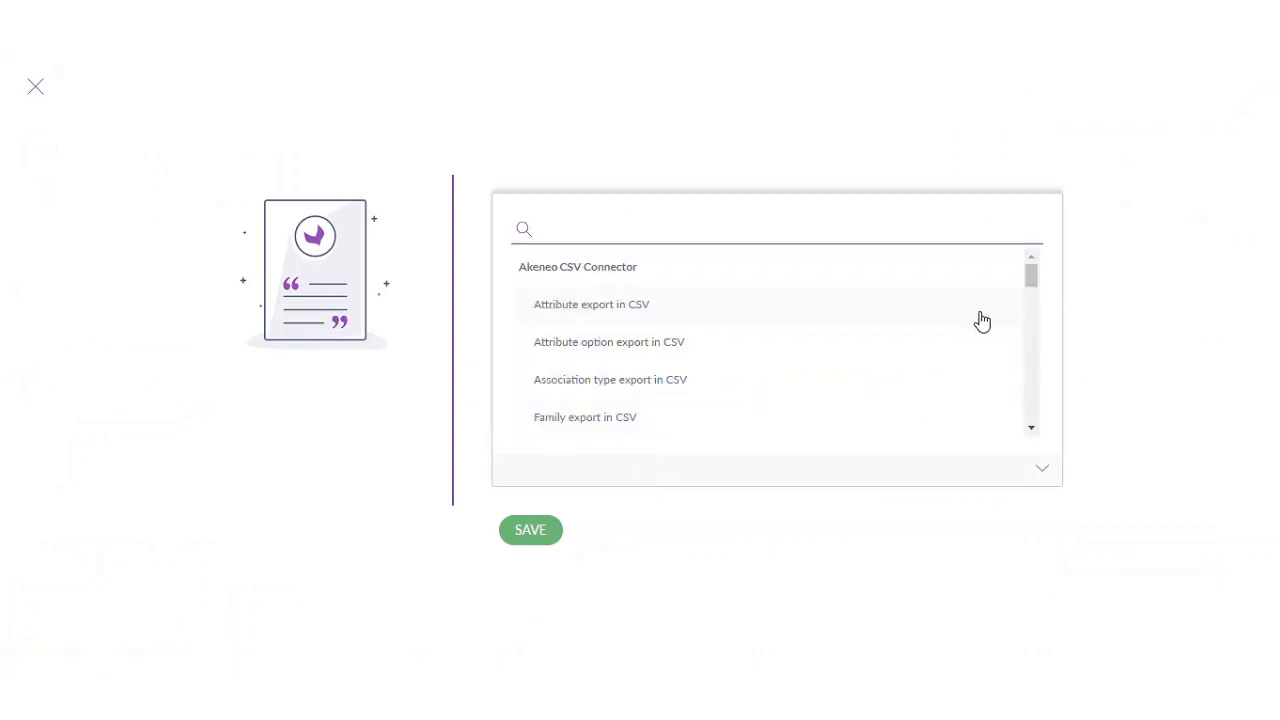
- Choose BigCommerce Export Job and create the Big_Test profile
scroll(982, 320, "down", 10)
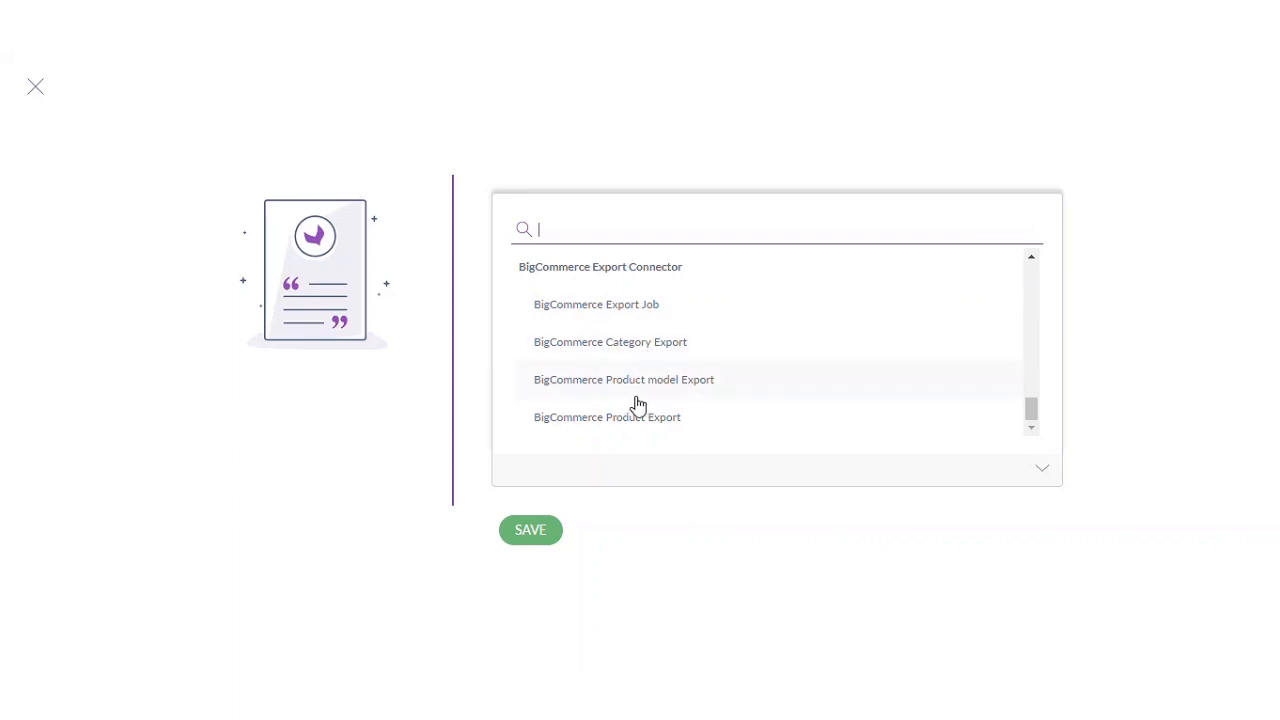
left_click(687, 311)
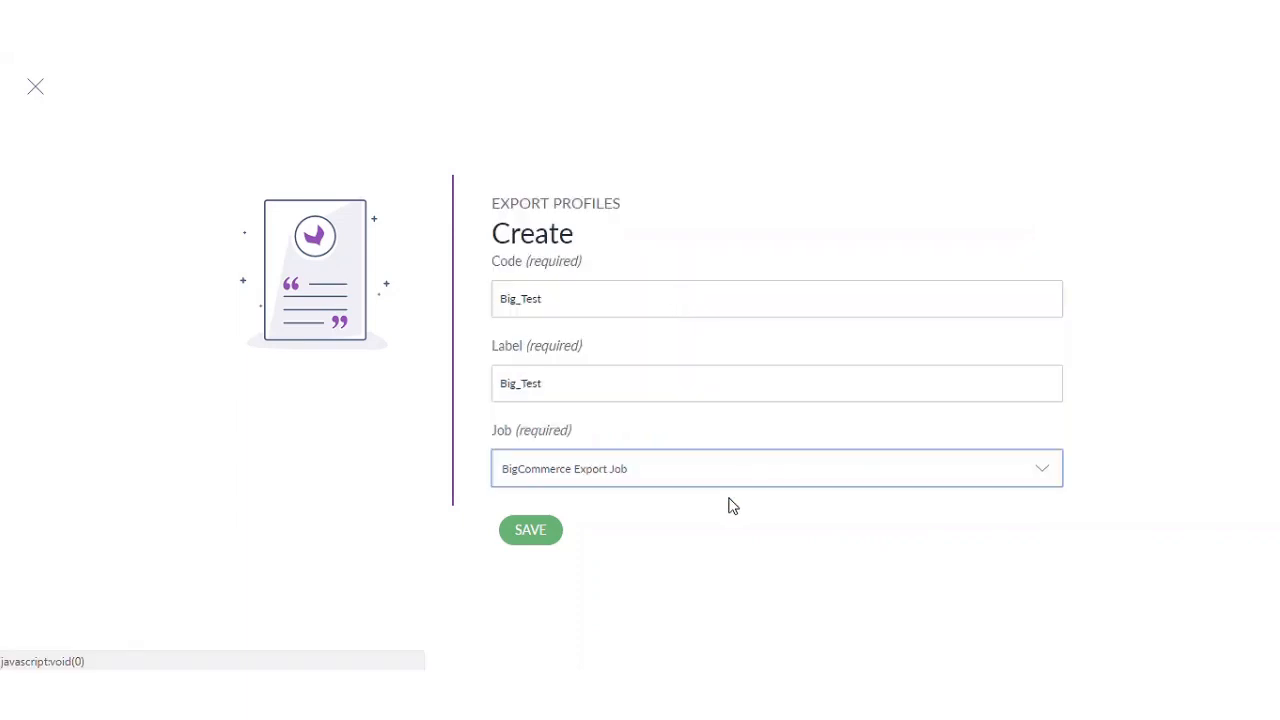
left_click(545, 541)
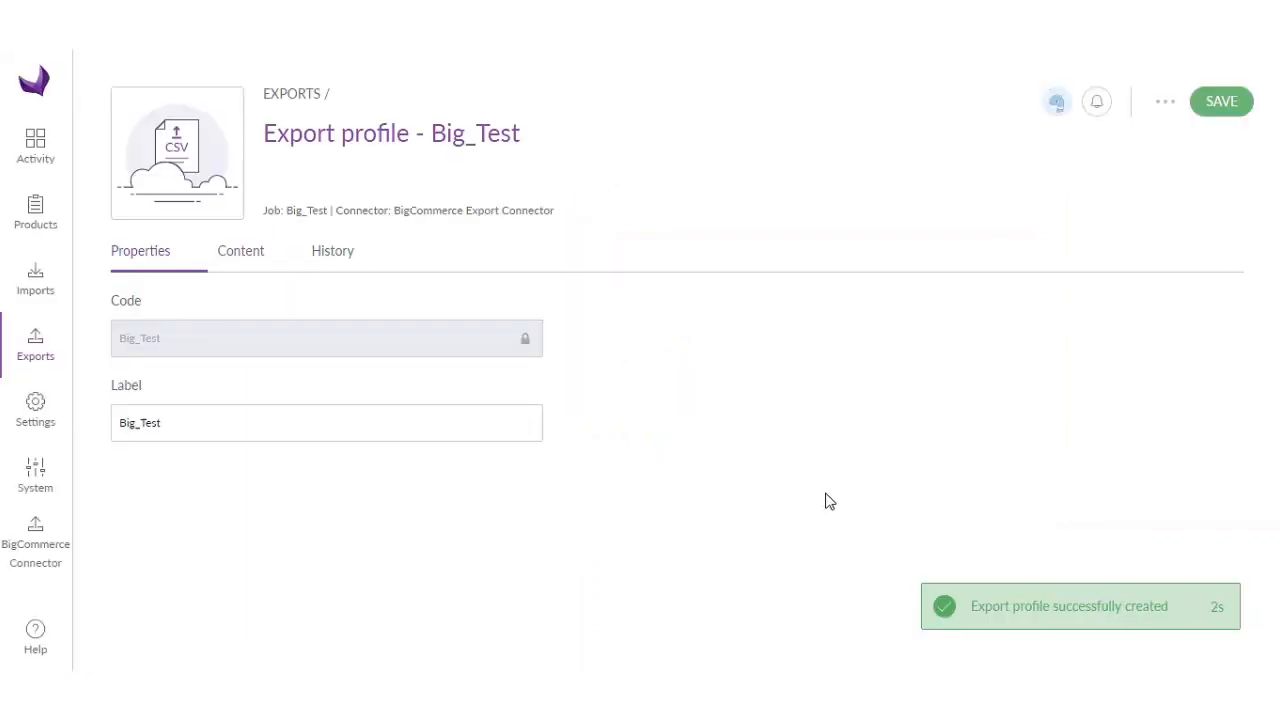
- Set export content to Ecommerce channel, English (United States) locale and USD currency
left_click(248, 262)
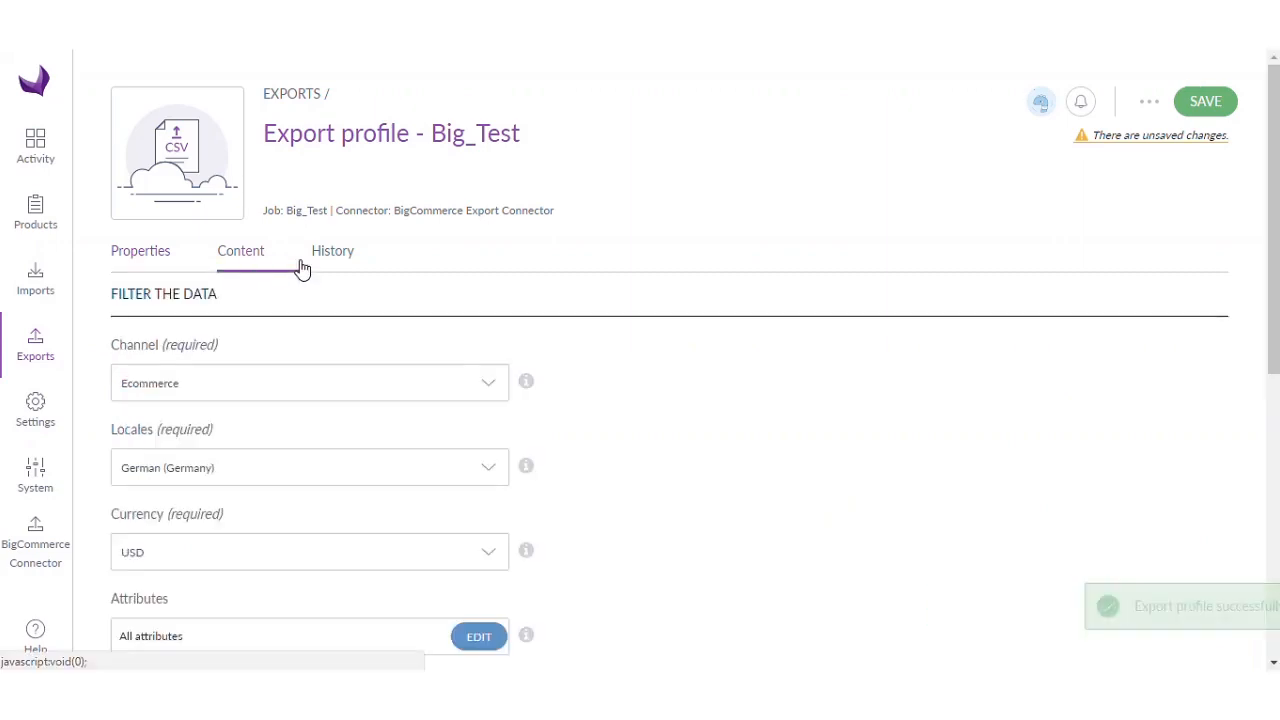
scroll(632, 334, "down", 1)
left_click(470, 298)
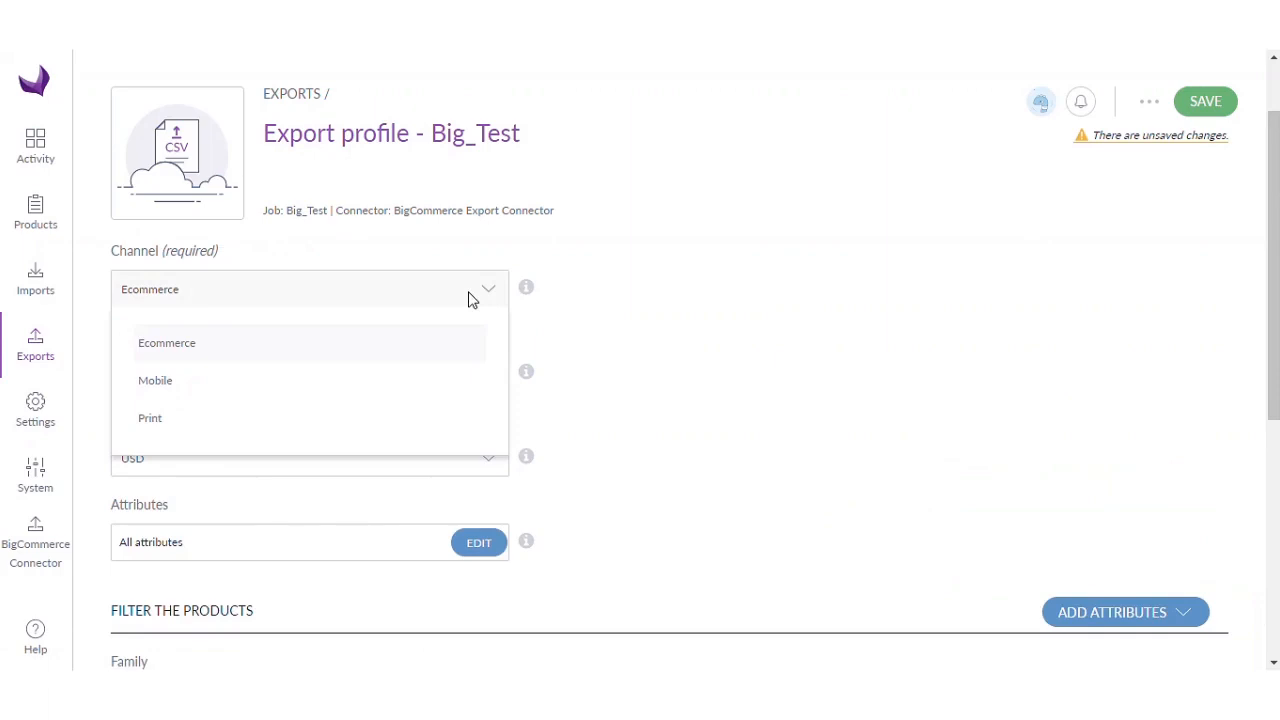
left_click(470, 298)
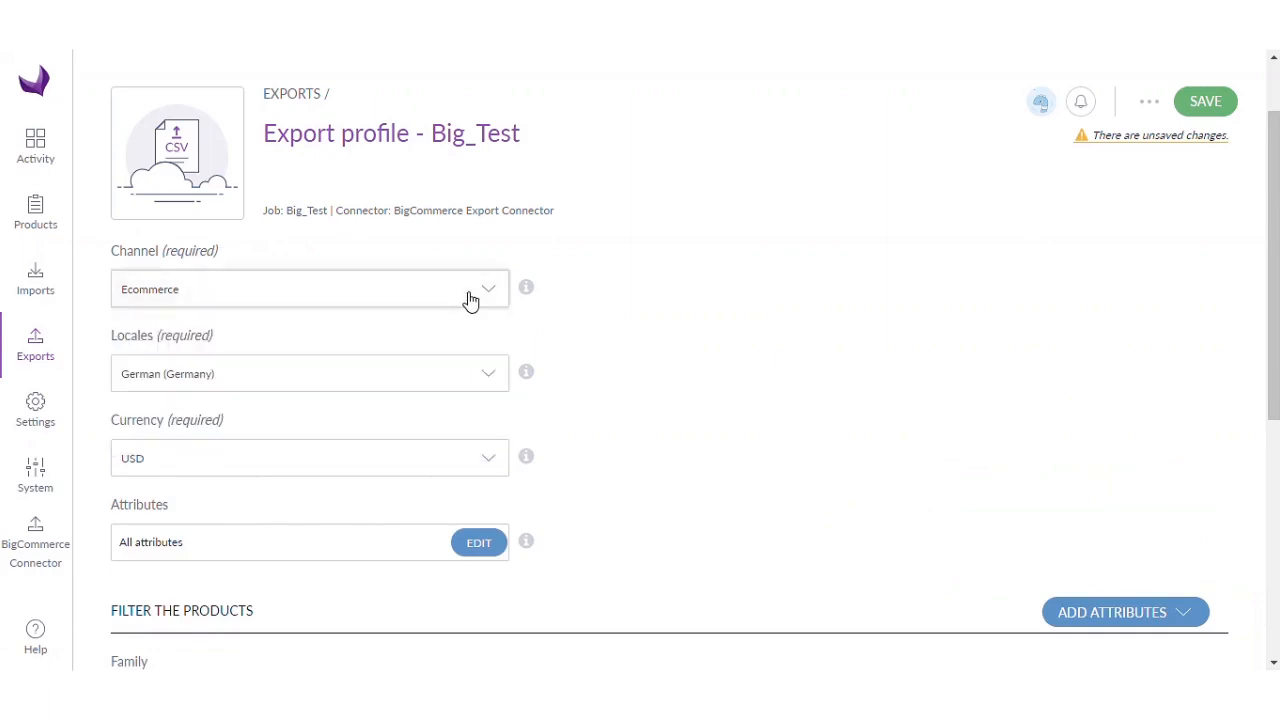
left_click(450, 376)
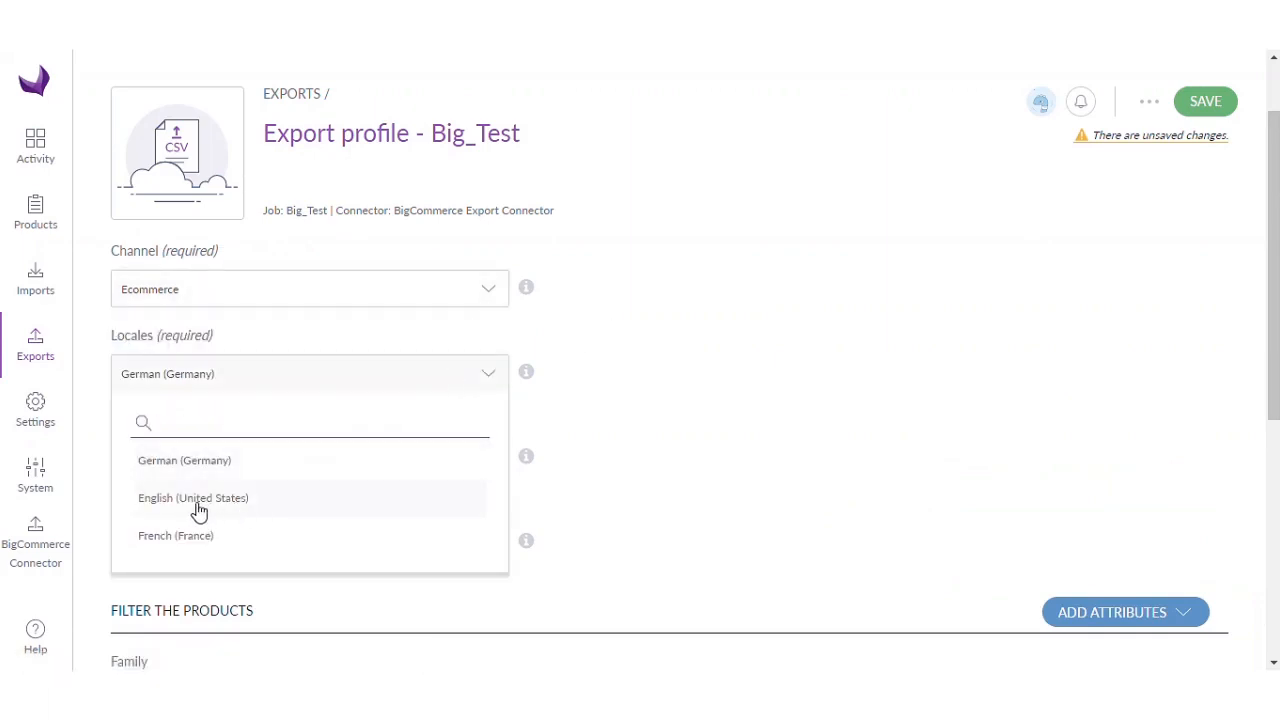
left_click(205, 499)
scroll(609, 437, "down", 1)
left_click(485, 367)
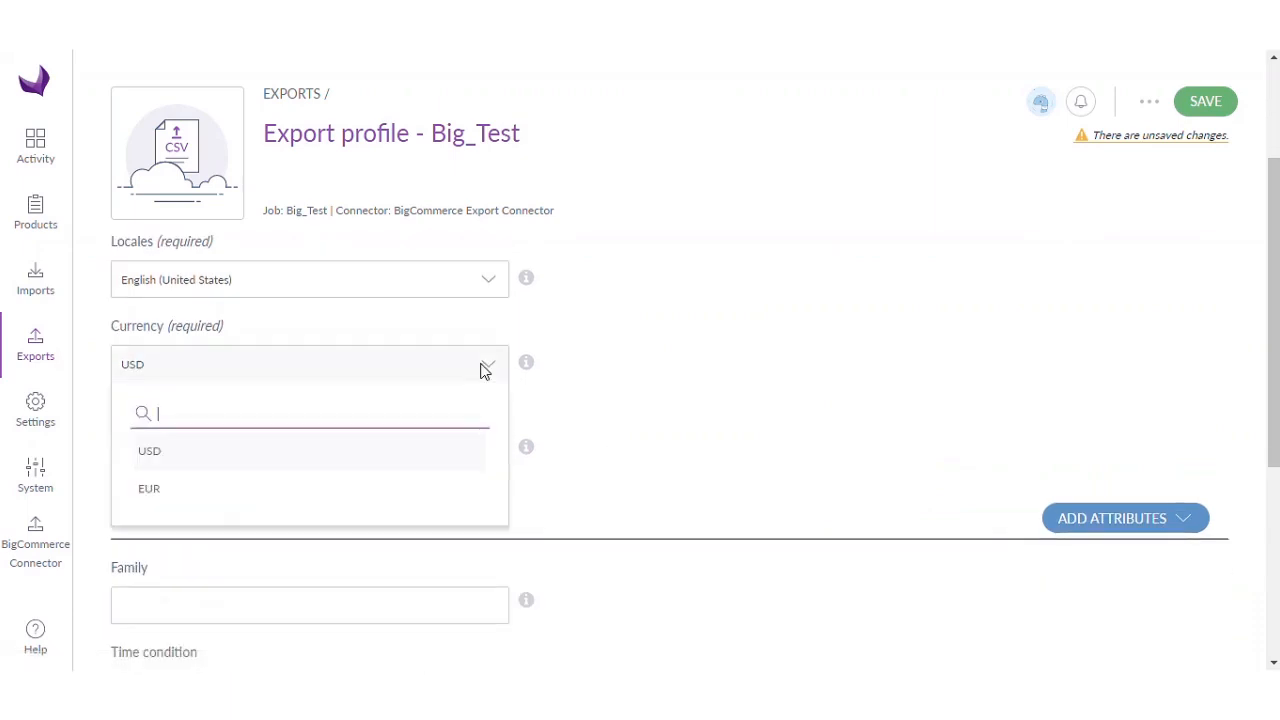
left_click(481, 370)
- Review the attribute selection and close it without changes
scroll(620, 366, "down", 2)
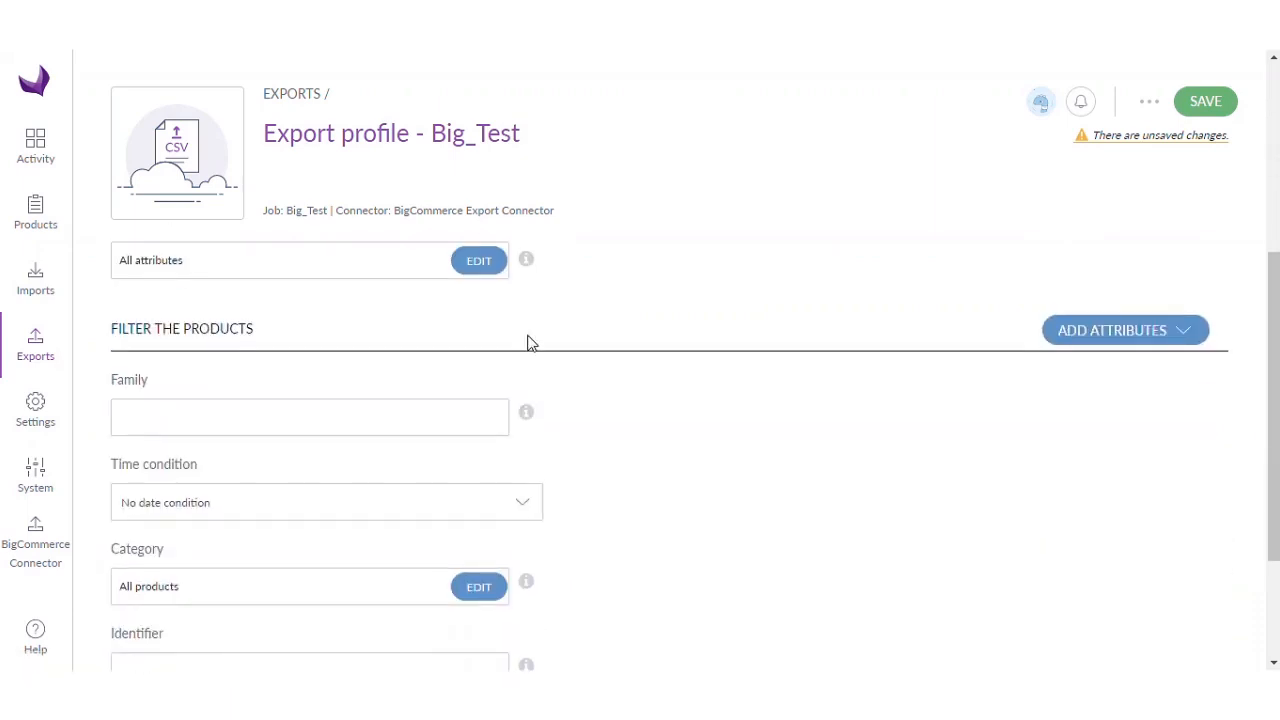
left_click(479, 261)
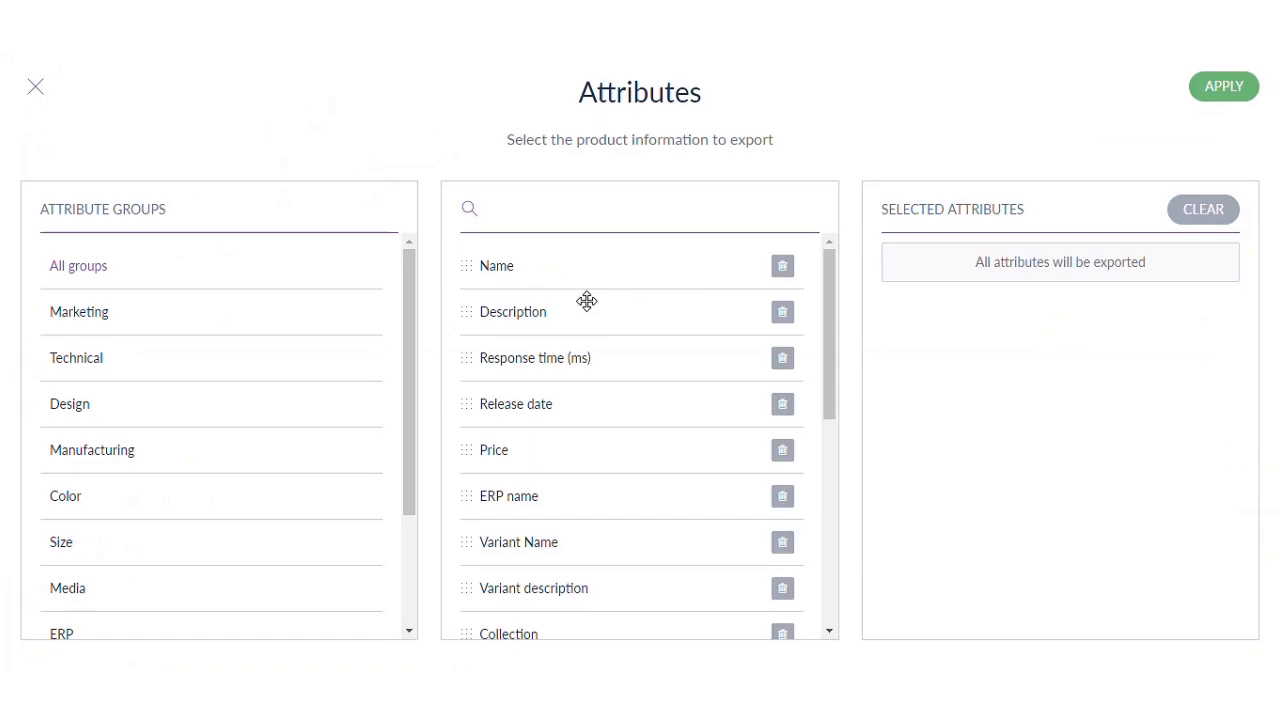
left_click(36, 88)
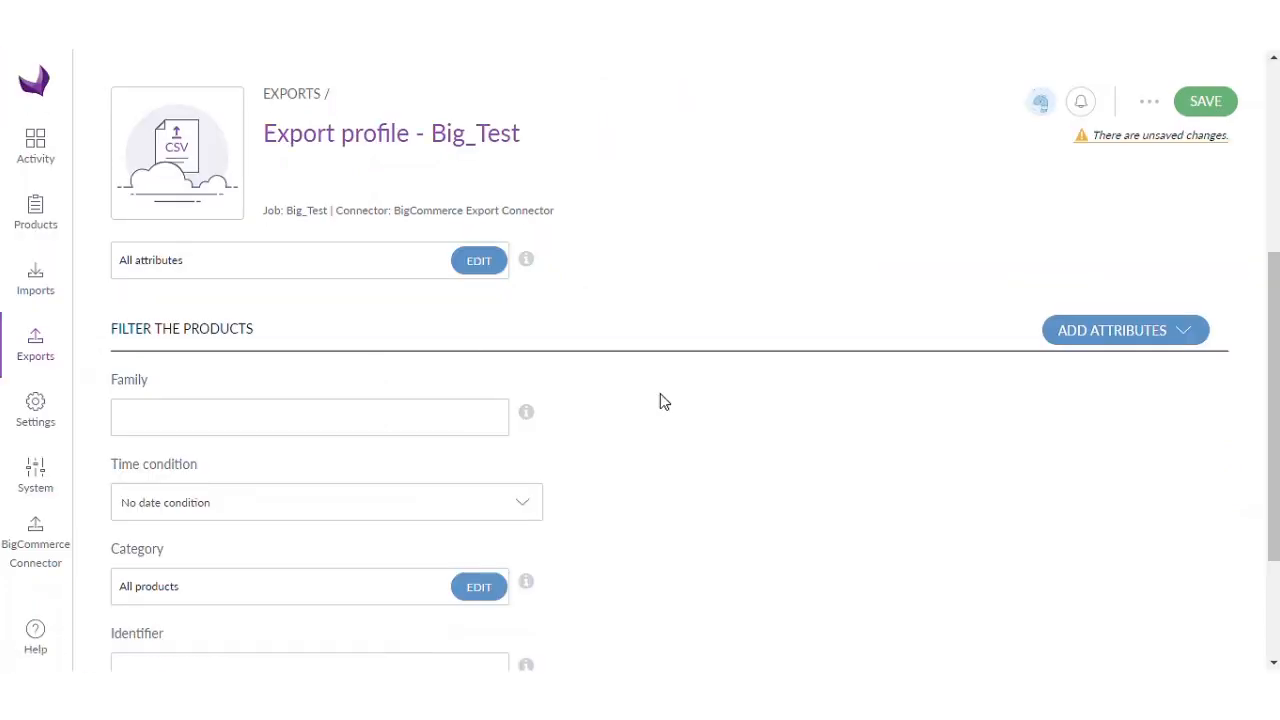
scroll(705, 421, "down", 1)
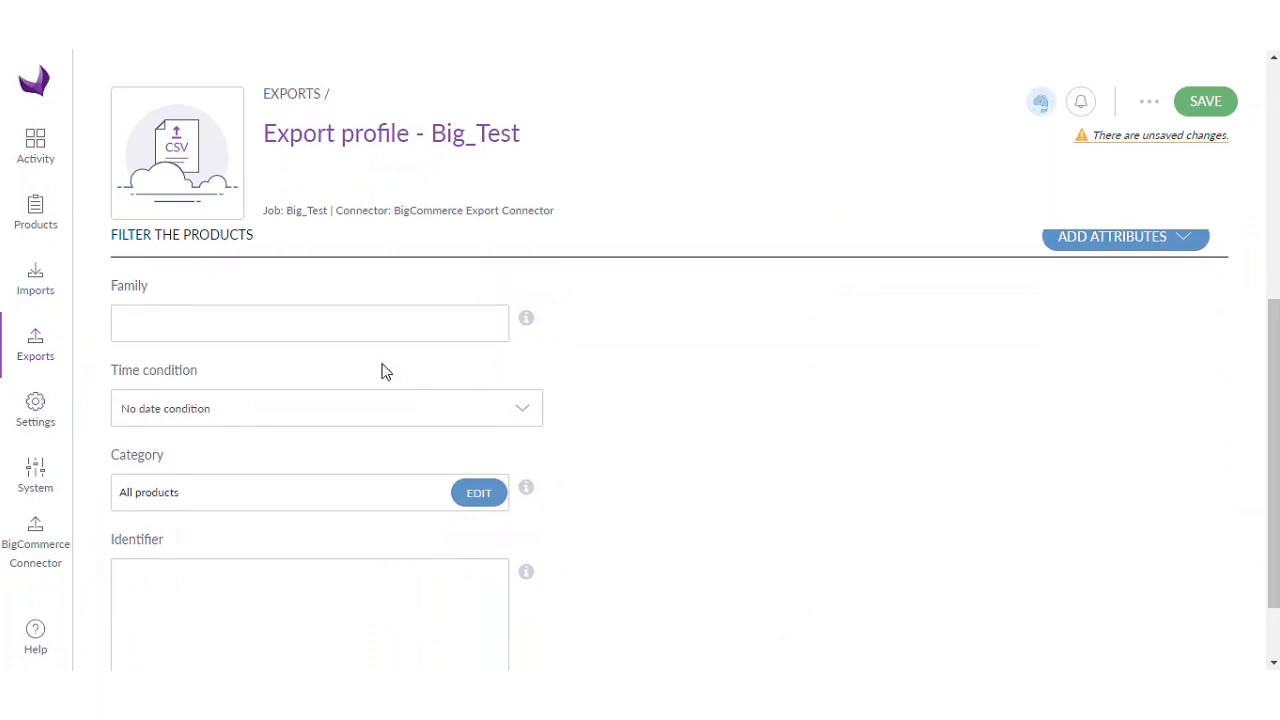
- Filter the export to the BigComm family and the Shirts category
left_click(304, 327)
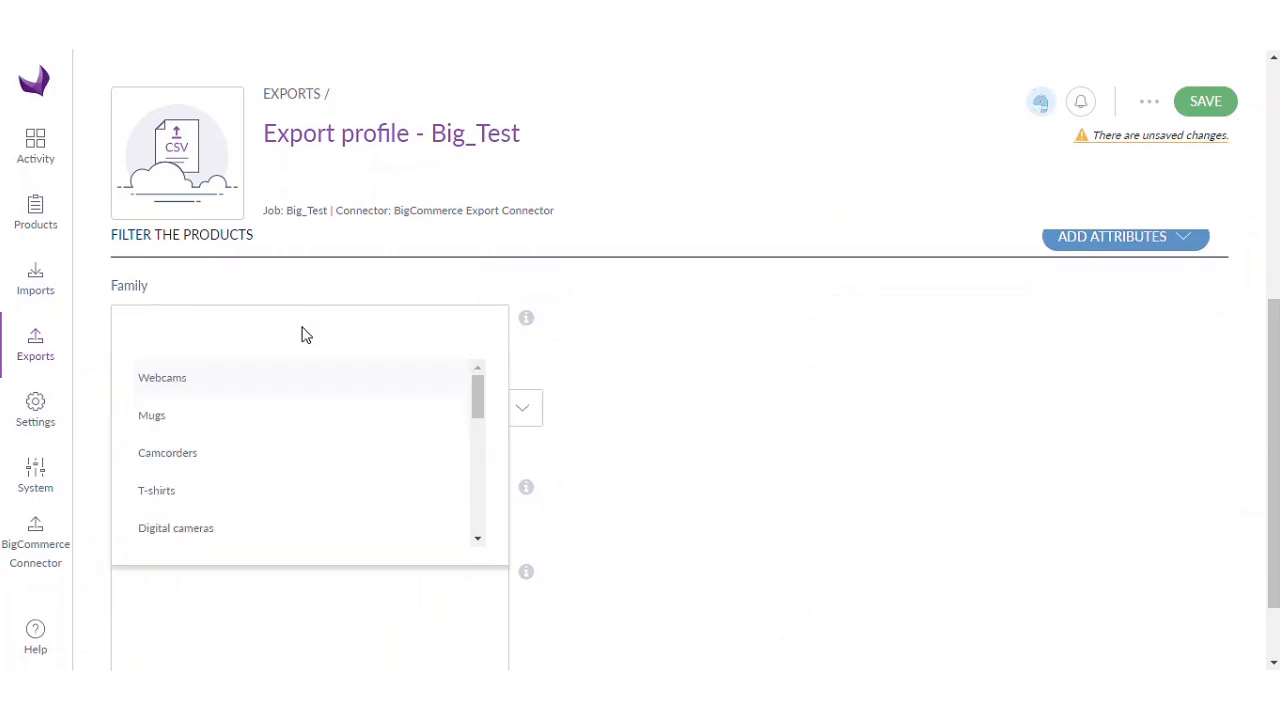
scroll(350, 410, "down", 5)
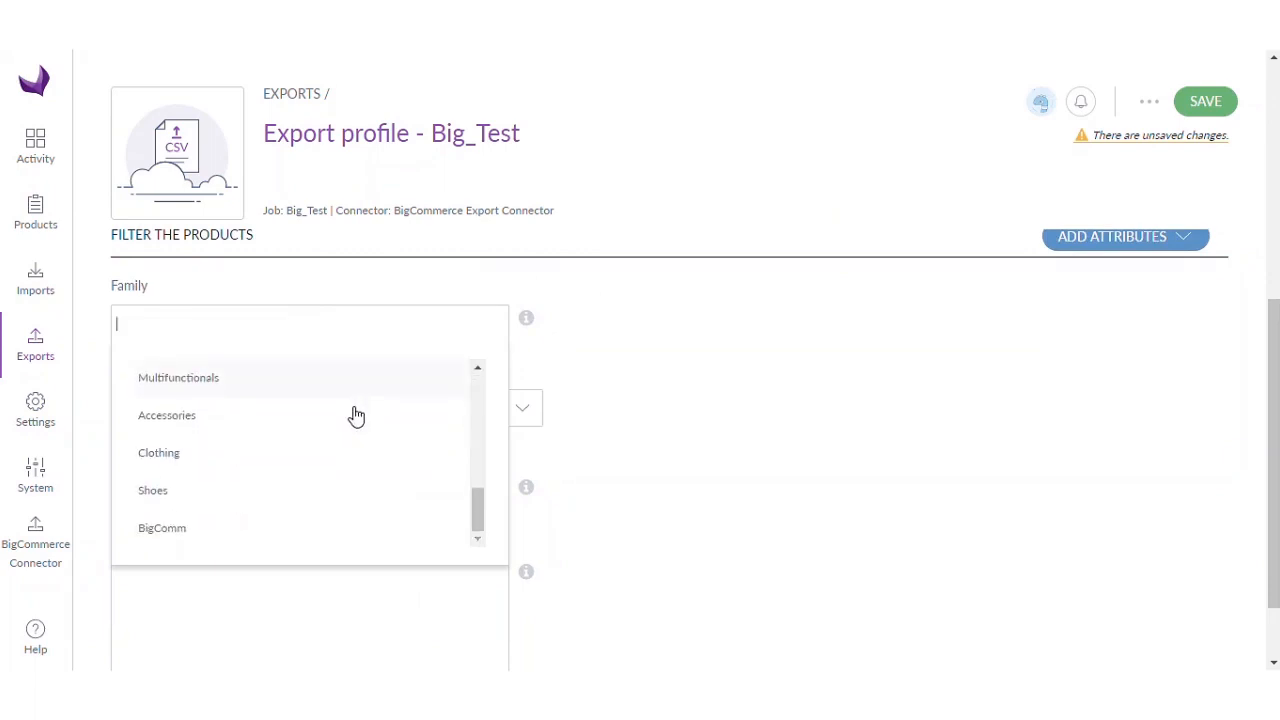
left_click(190, 535)
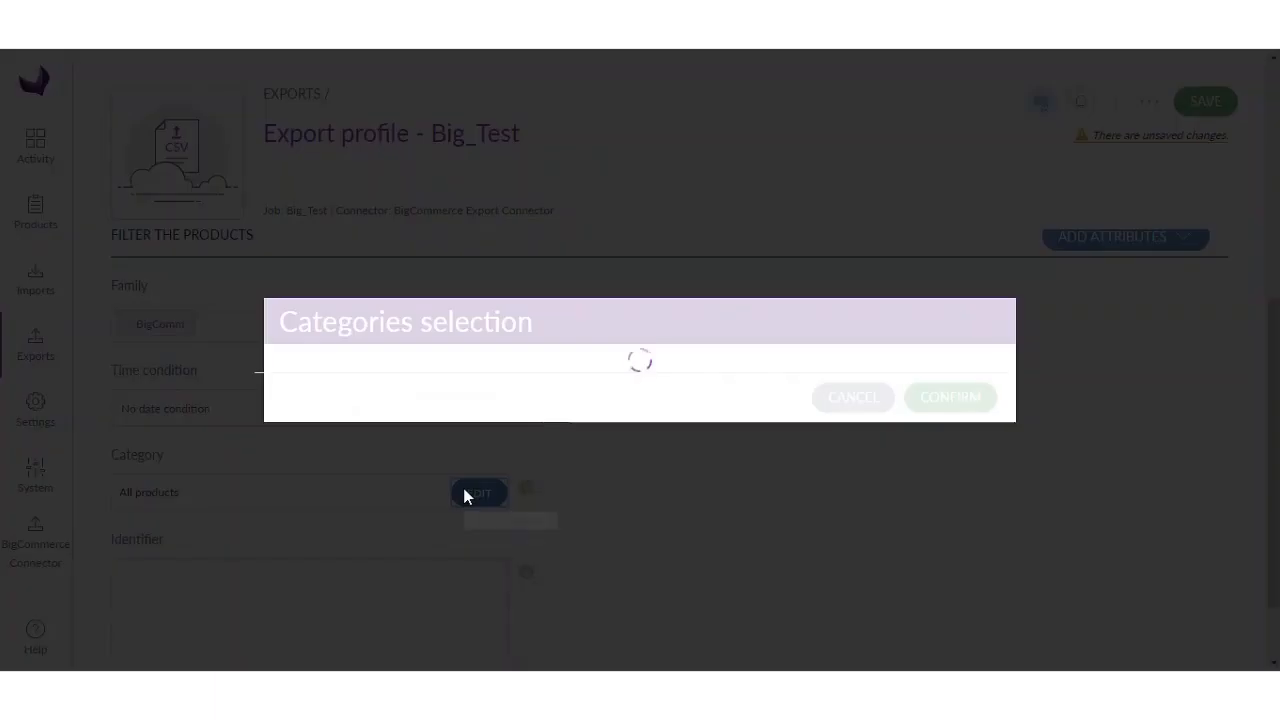
left_click(465, 492)
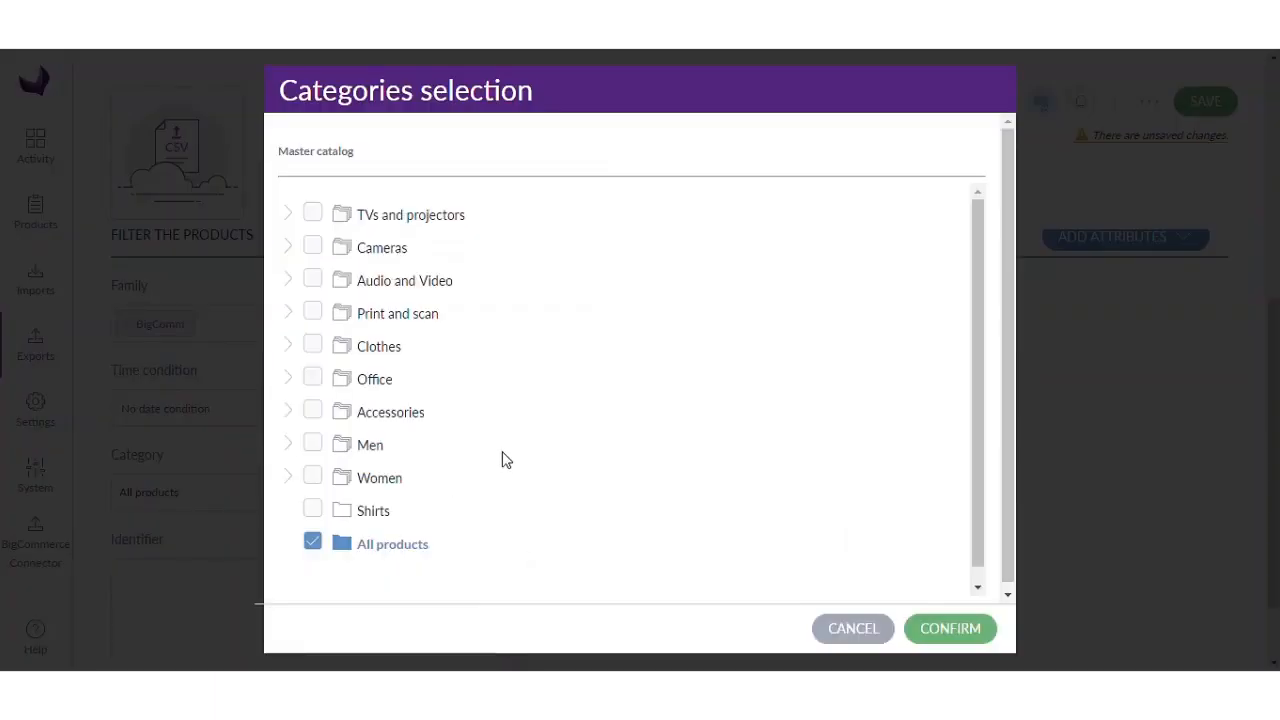
left_click(312, 512)
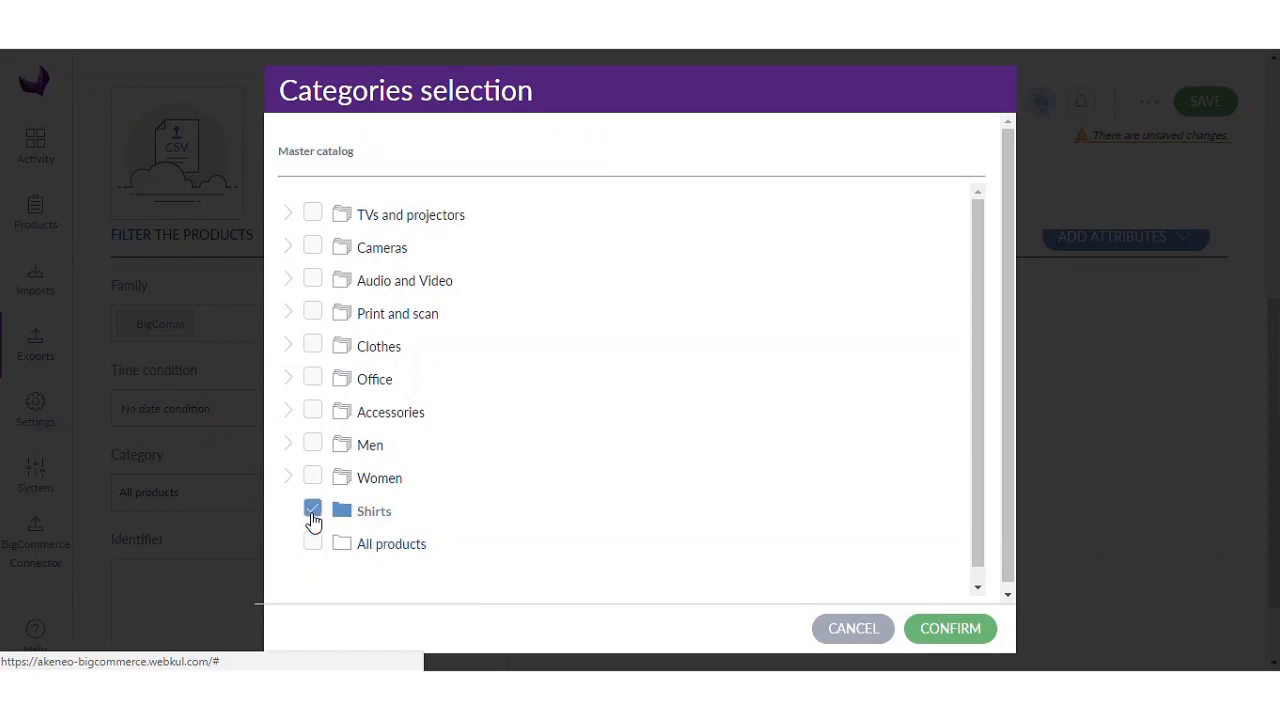
left_click(940, 625)
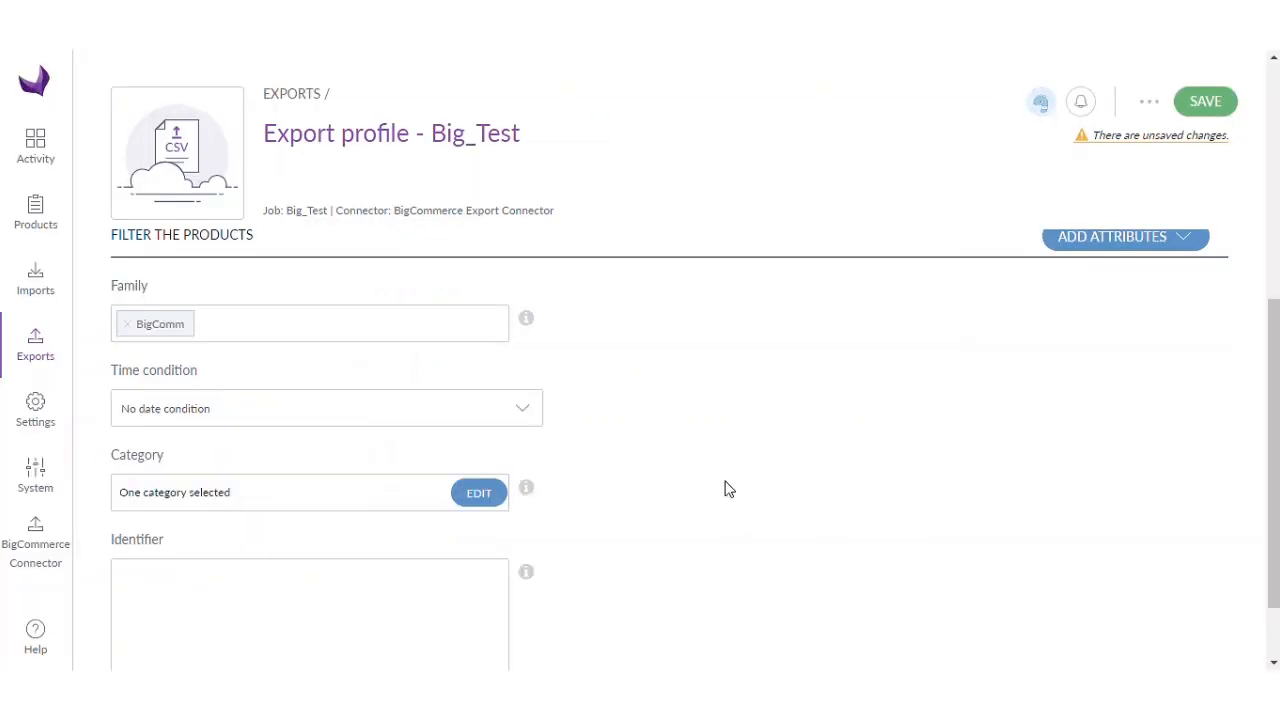
- Leave the time condition unchanged and scroll back to the top
left_click(378, 424)
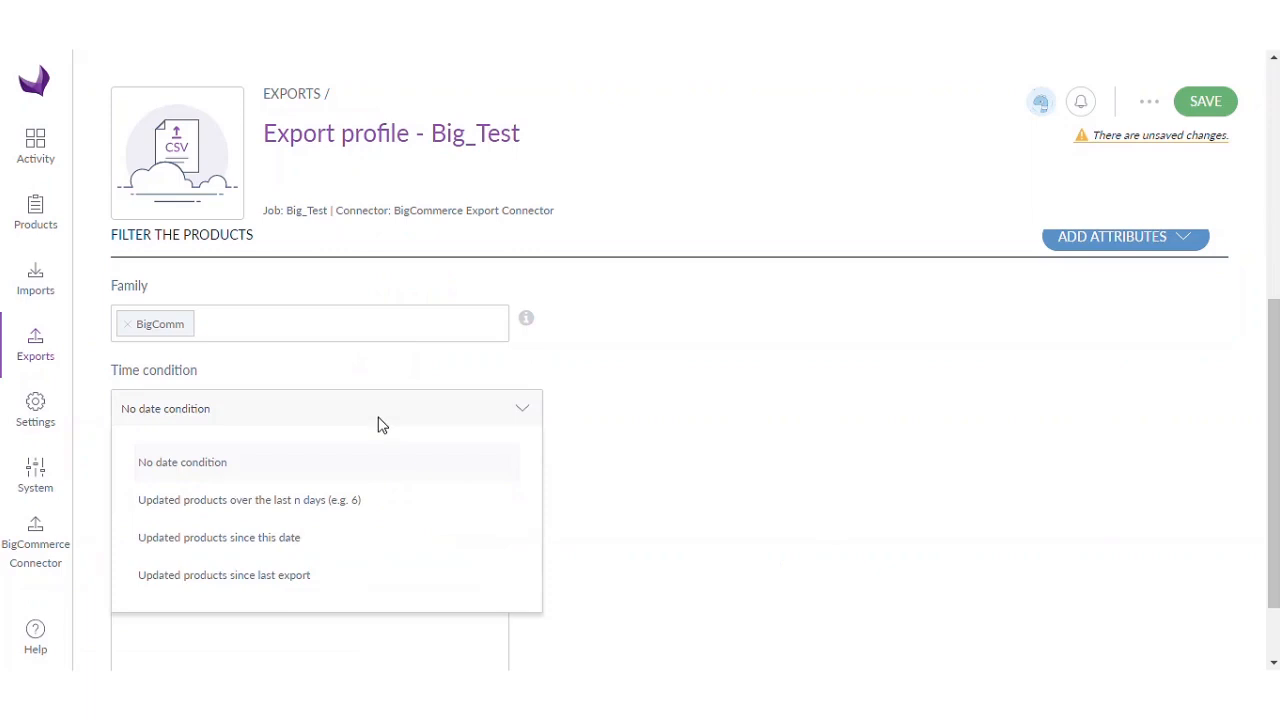
left_click(592, 418)
scroll(669, 449, "down", 2)
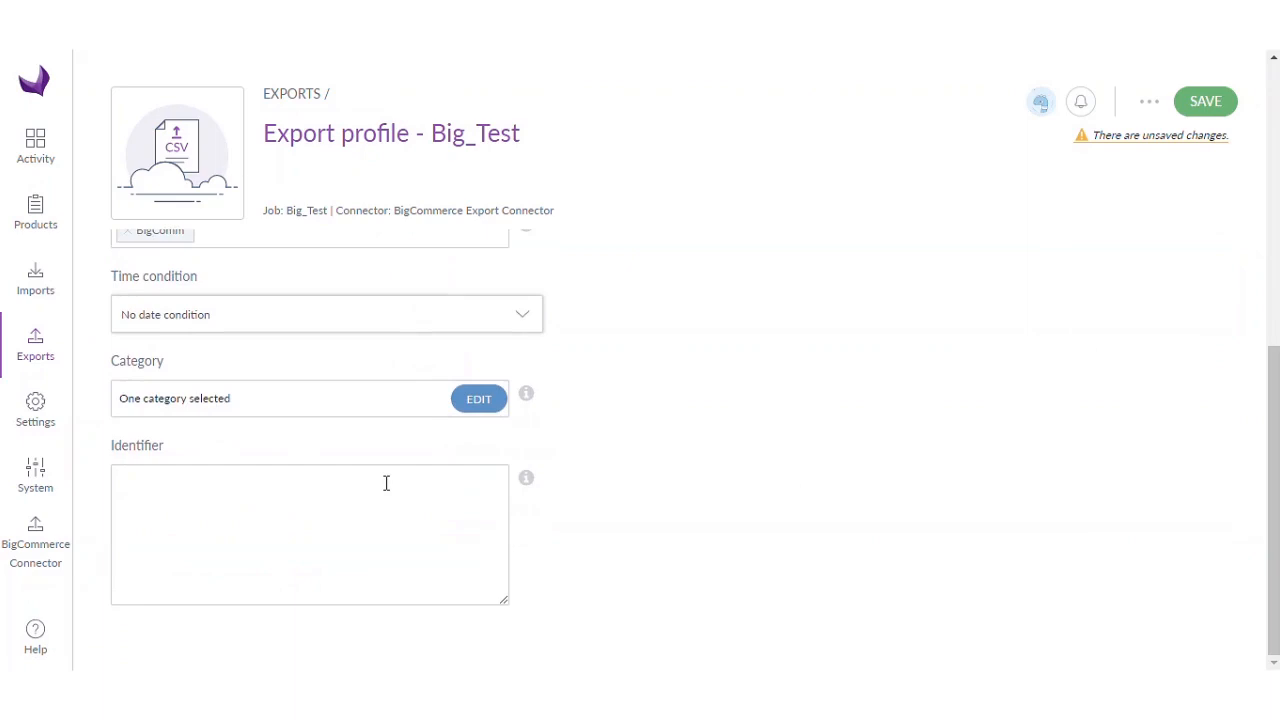
scroll(656, 501, "up", 5)
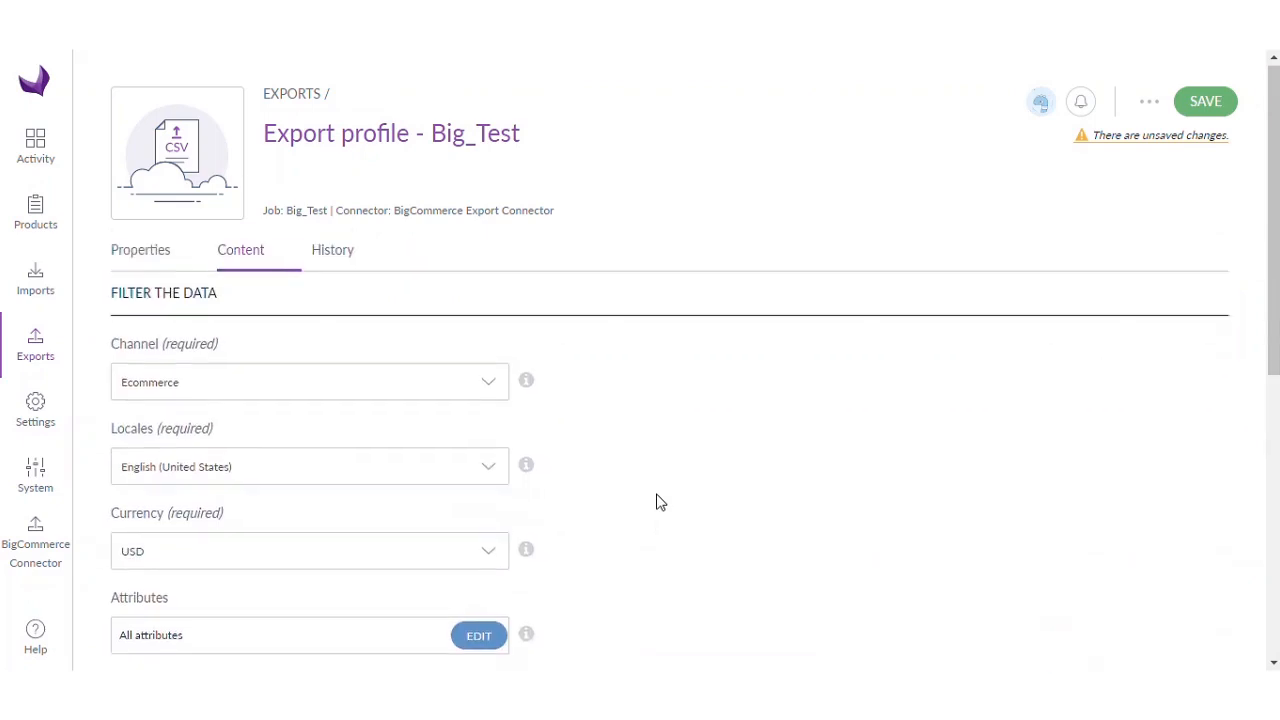
- Save Big_Test, run the export, and confirm it completed (3 read, 2 written)
left_click(1206, 110)
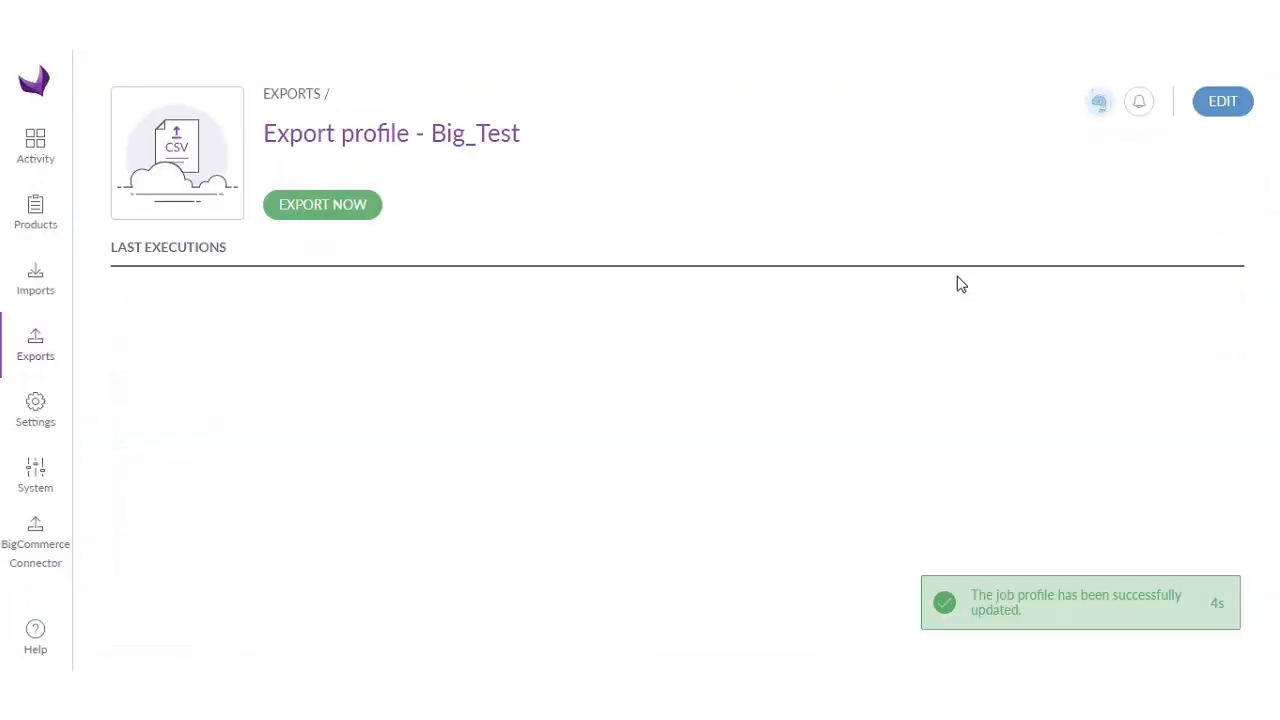
left_click(329, 214)
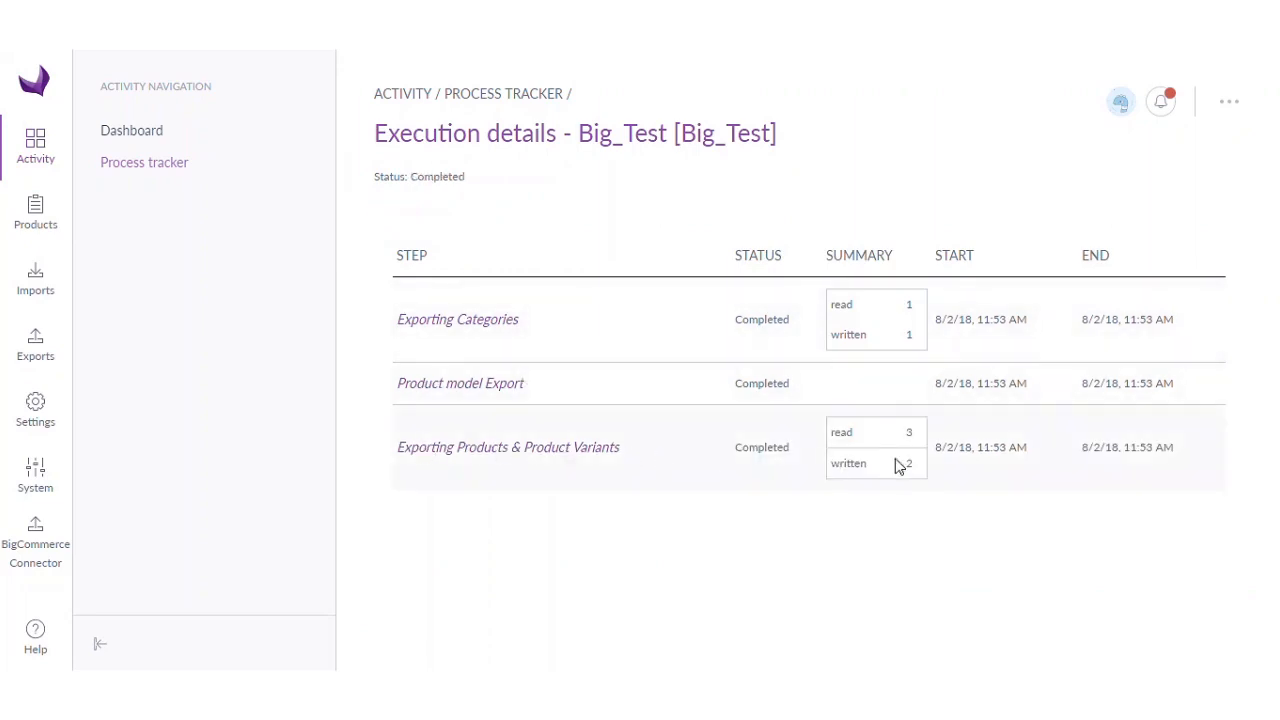
left_click_drag(372, 183, 474, 189)
left_click(476, 189)
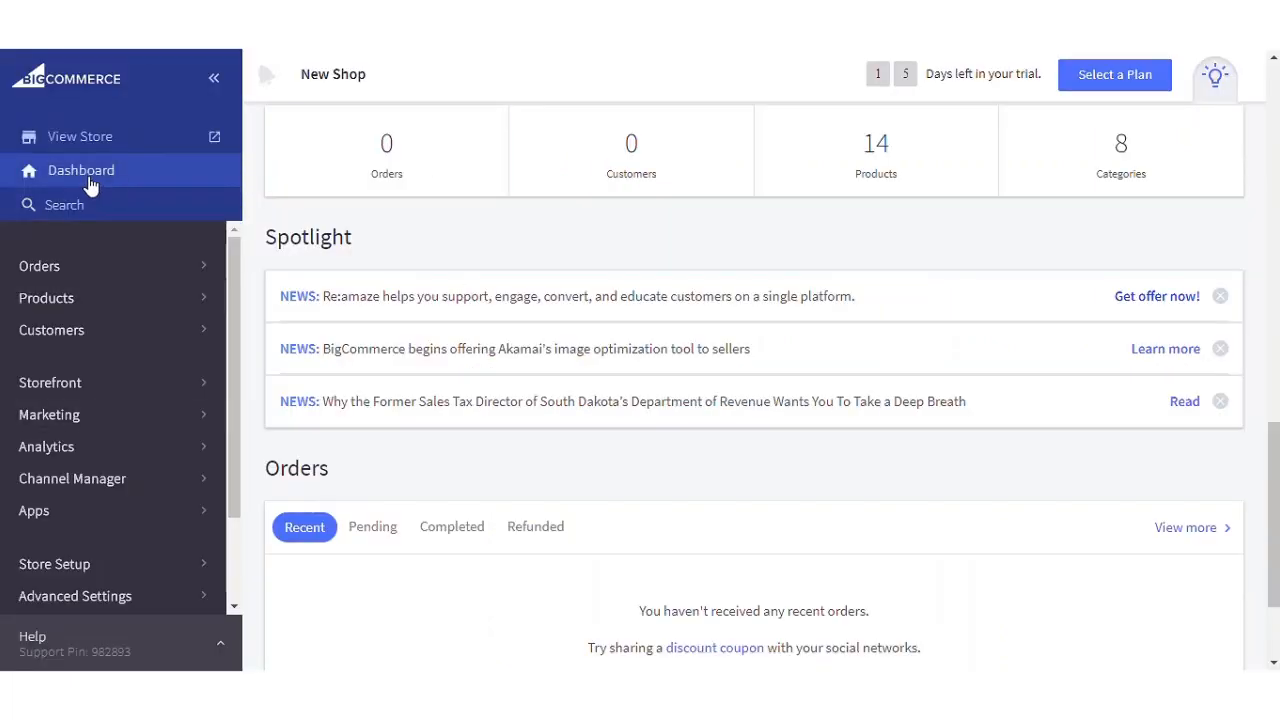
- Reload the BigCommerce dashboard and view the product list, with Classic Check Shirt at ₹25.00
key("F5")
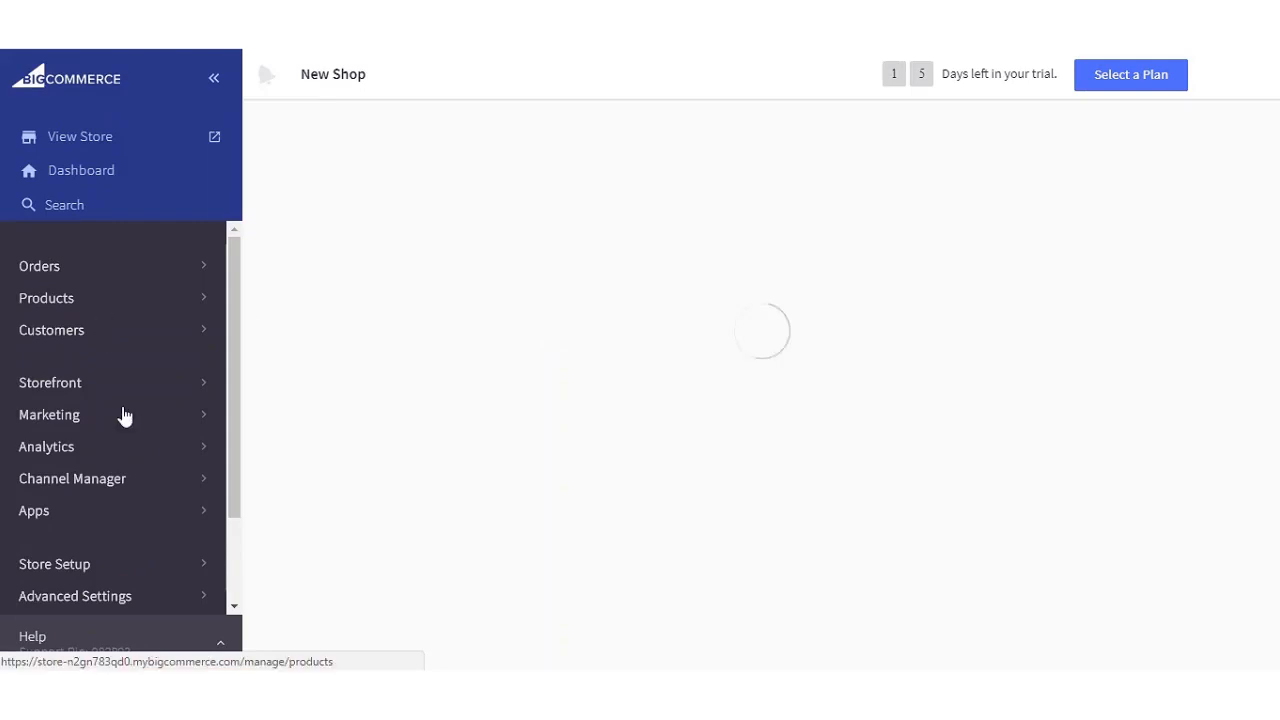
left_click(79, 310)
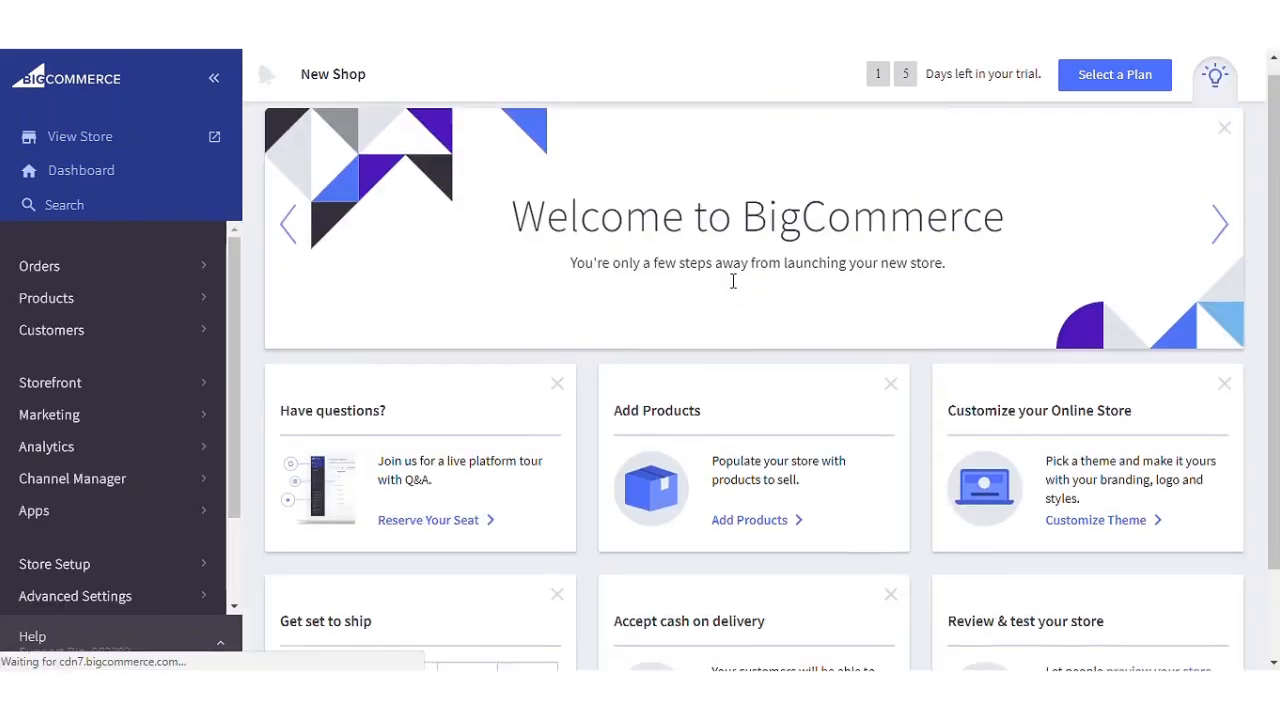
scroll(730, 288, "down", 2)
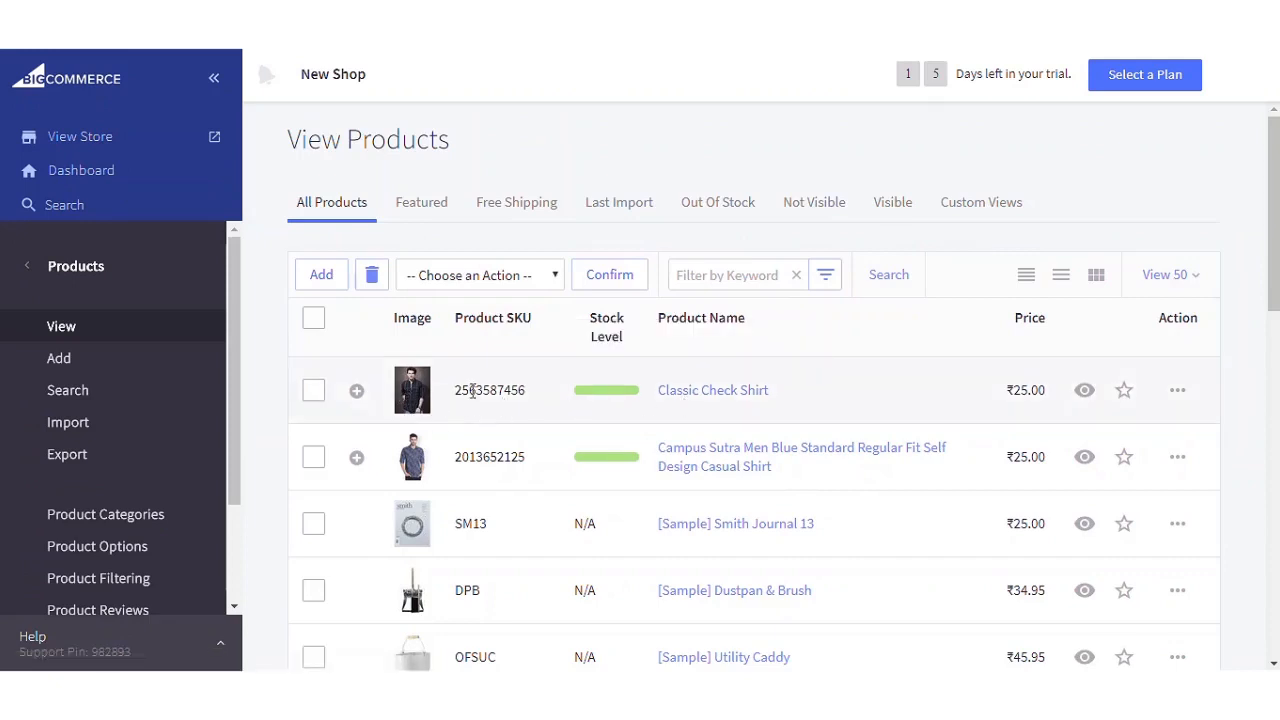
- Open Classic Check Shirt, review its details (₹25.00, Shirts category, purchasable) and its Custom Fields
left_click(699, 394)
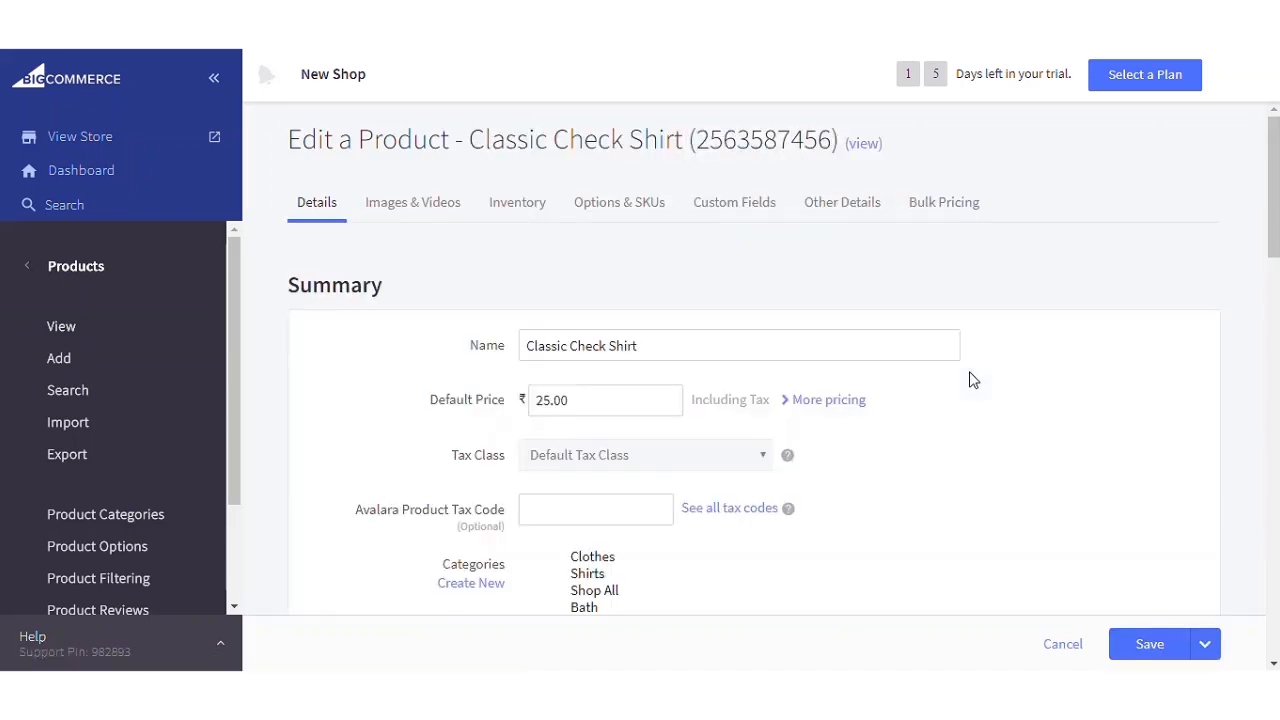
left_click(614, 346)
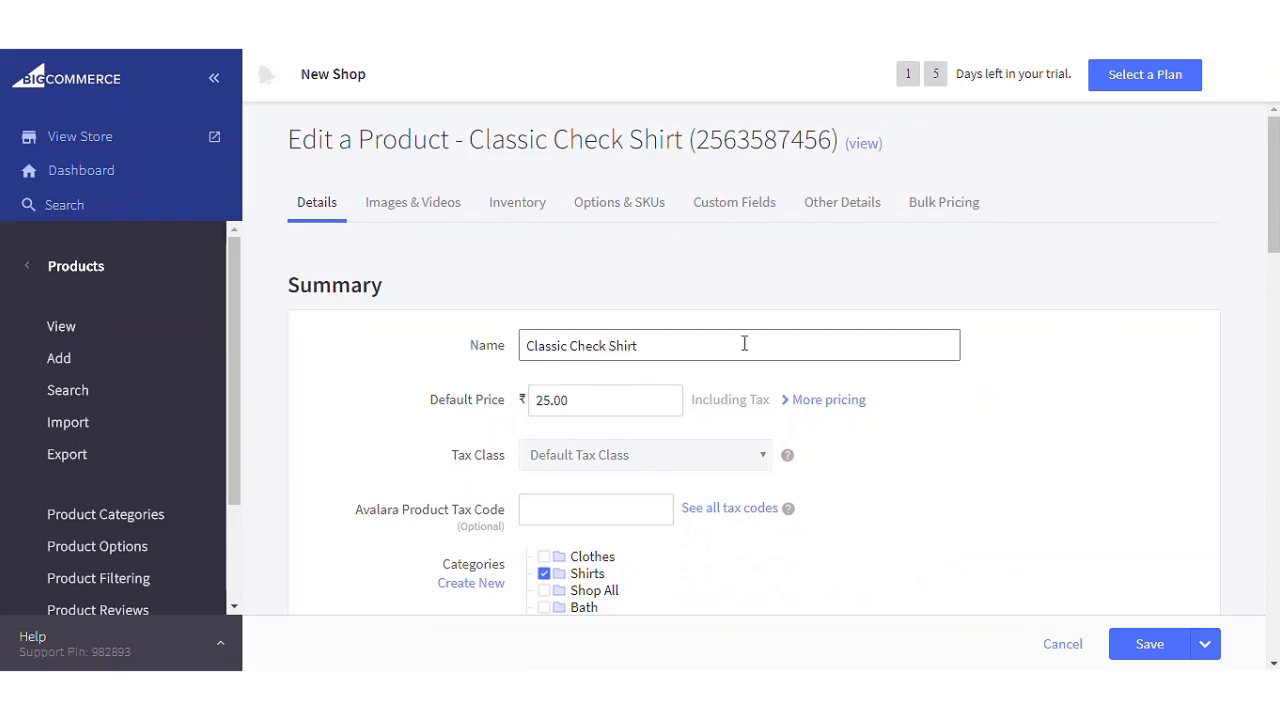
scroll(659, 345, "down", 1)
scroll(700, 350, "down", 3)
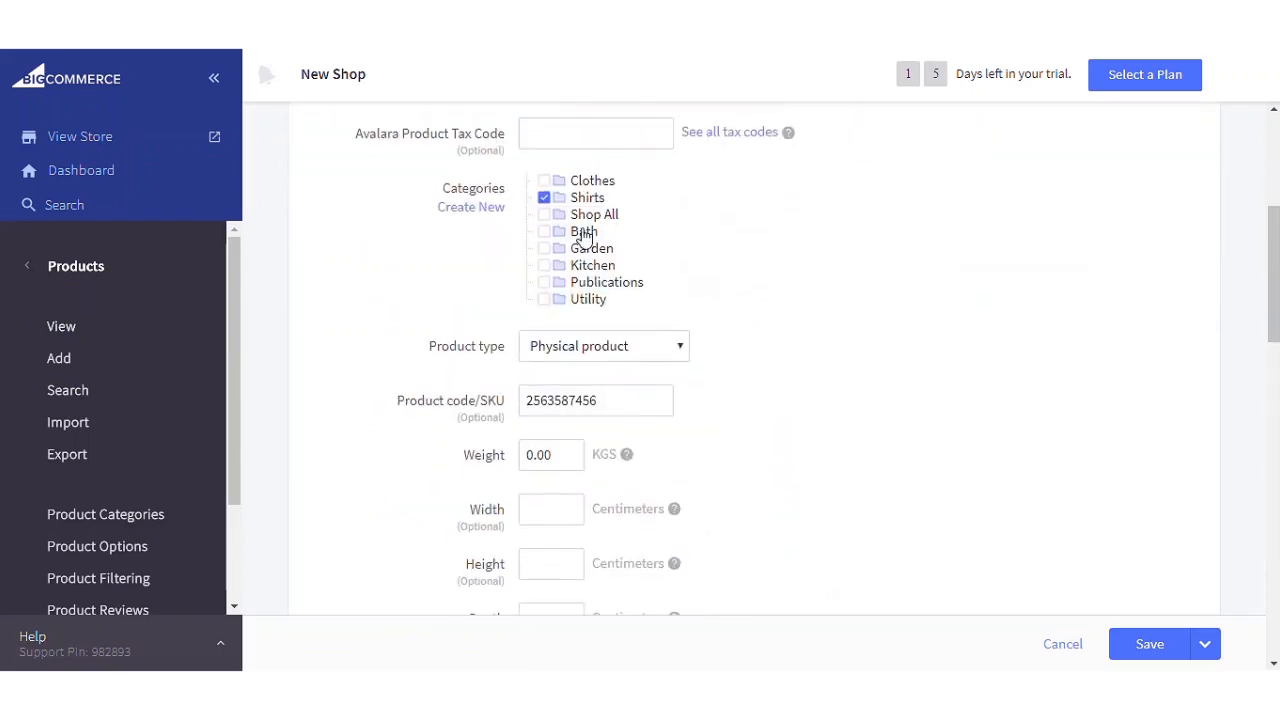
scroll(706, 468, "down", 3)
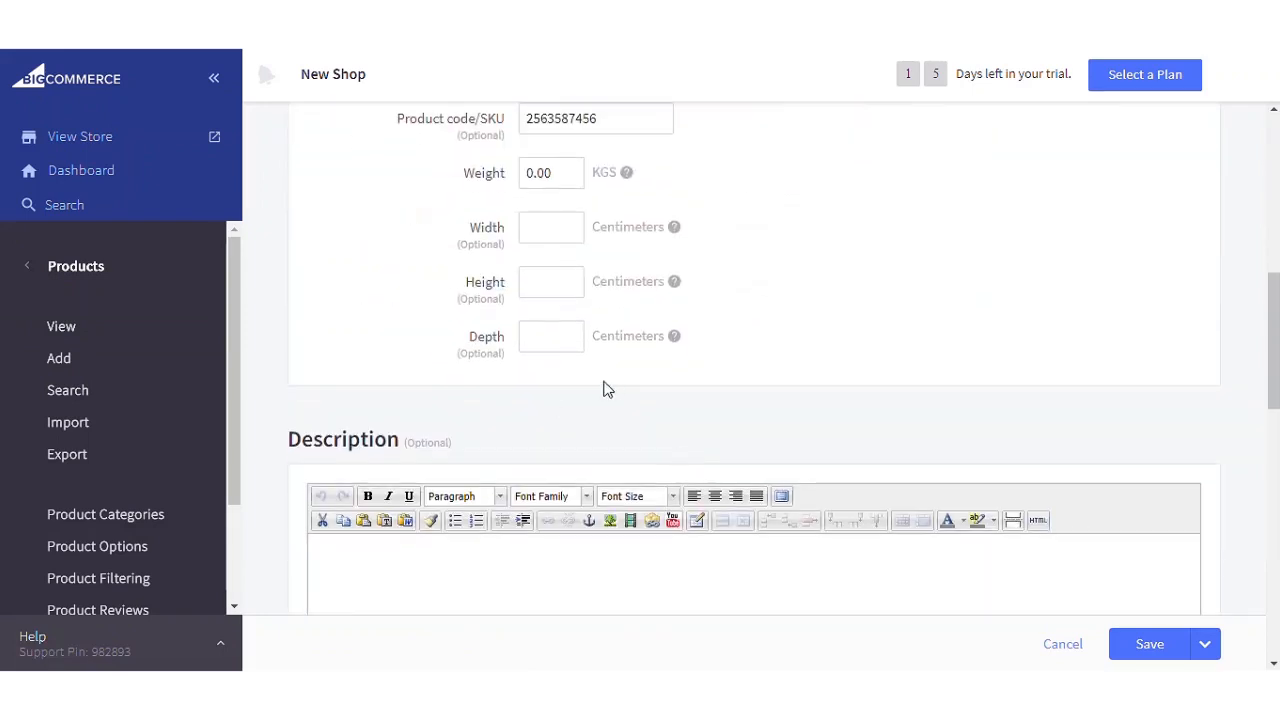
scroll(557, 391, "down", 3)
scroll(583, 380, "down", 4)
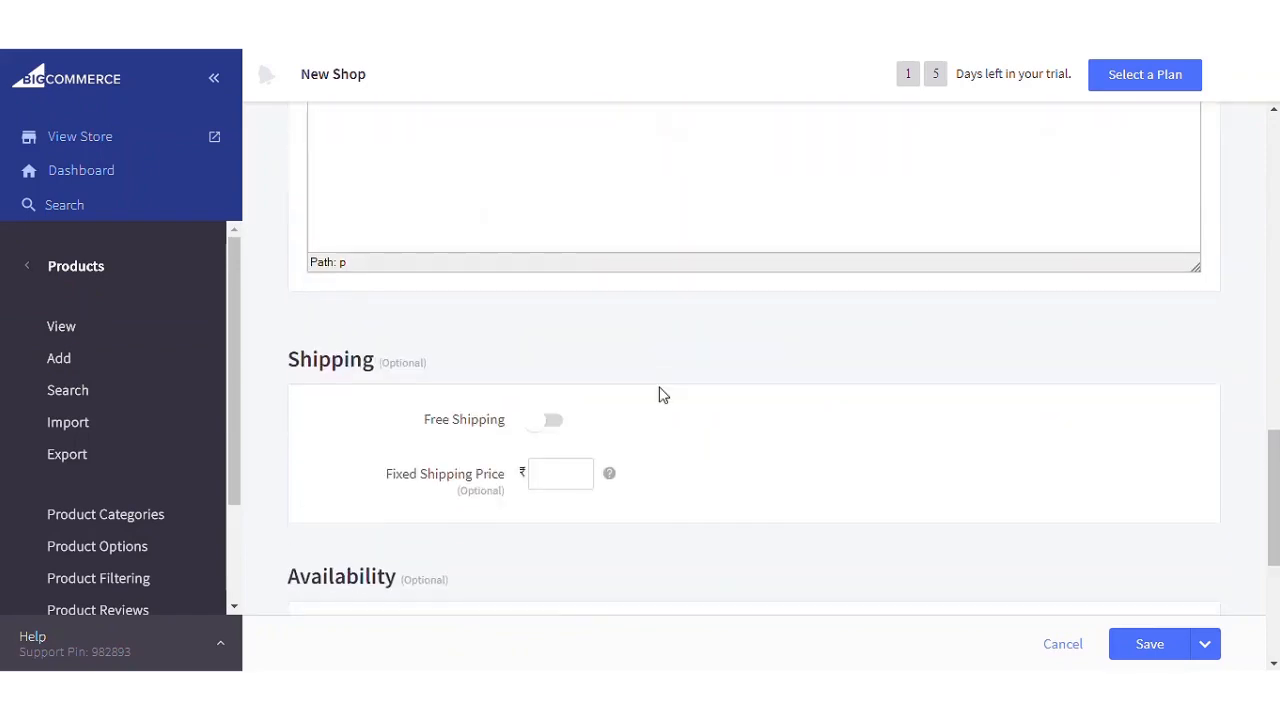
scroll(657, 395, "up", 2)
scroll(654, 394, "down", 5)
scroll(654, 390, "up", 7)
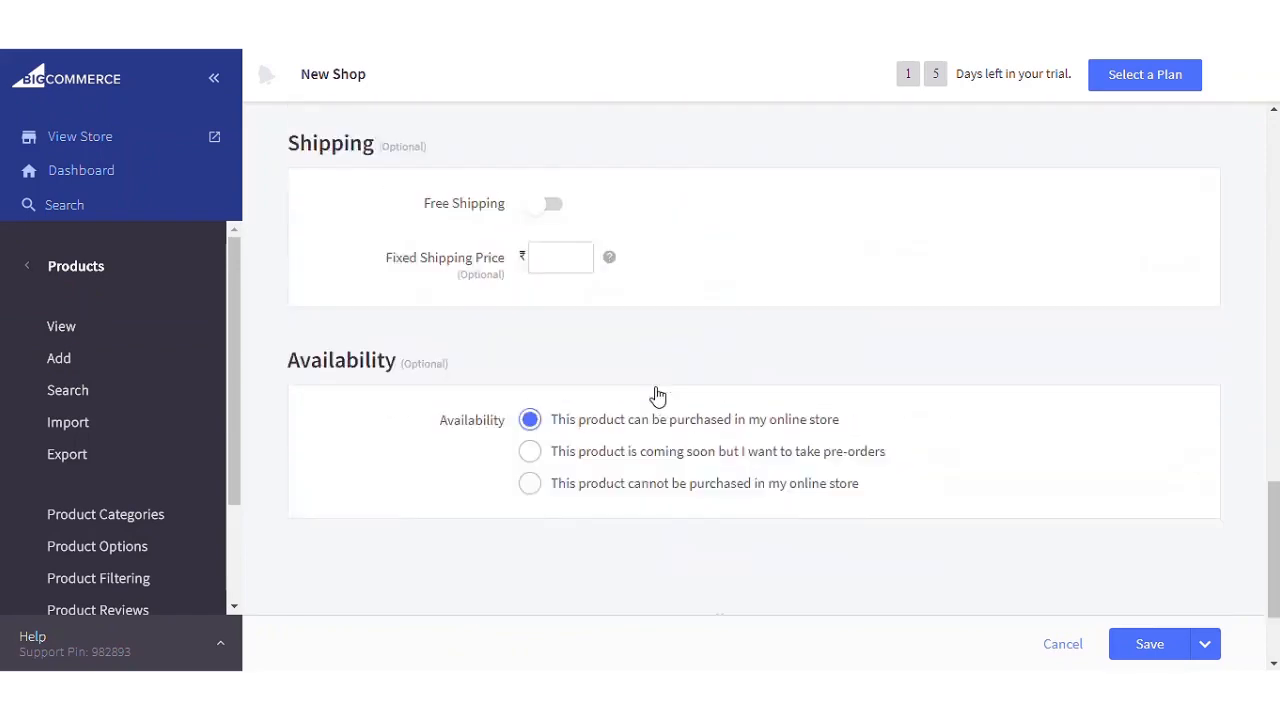
scroll(657, 389, "up", 10)
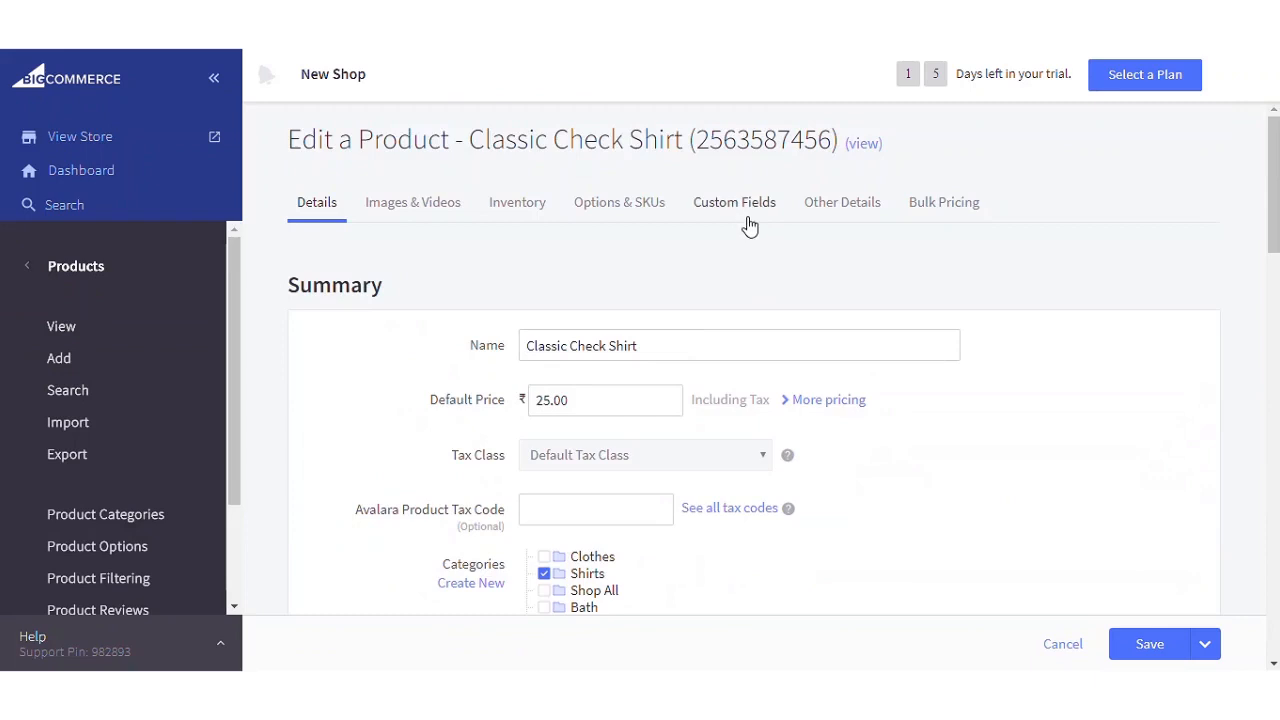
left_click(745, 210)
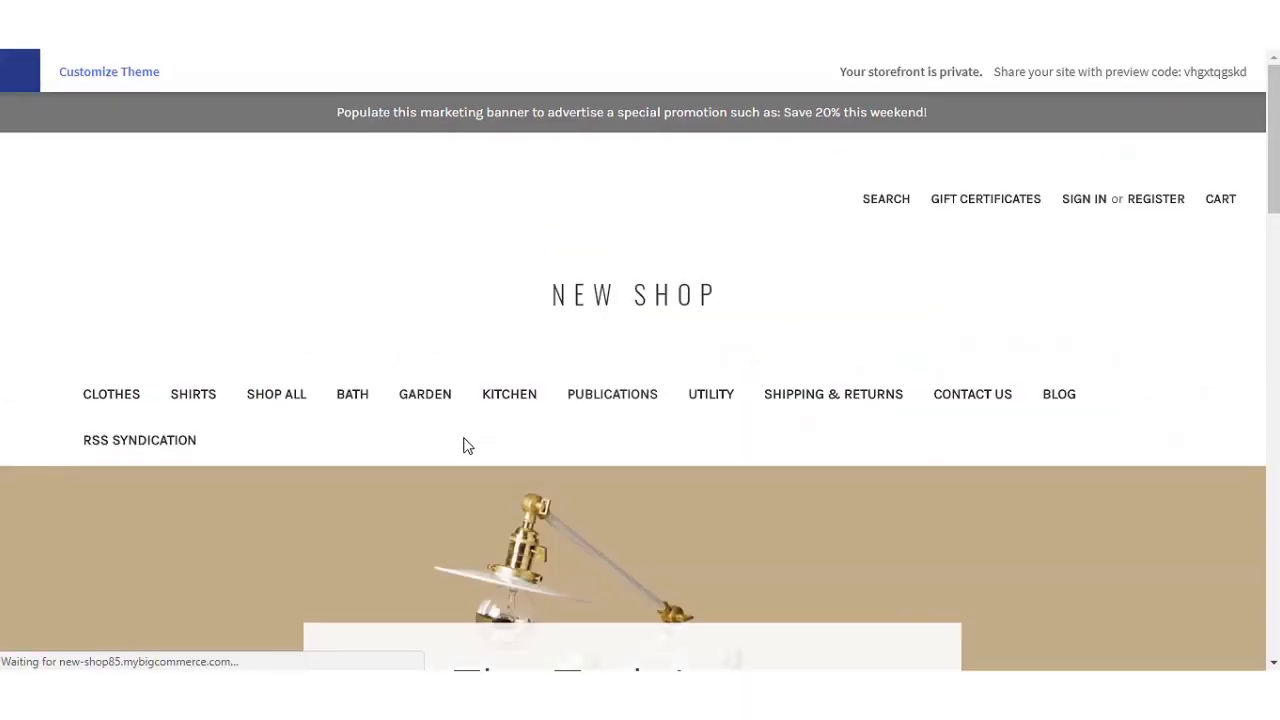
- Browse the storefront's Shirts category and open the Classic Check Shirt product page
left_click(190, 402)
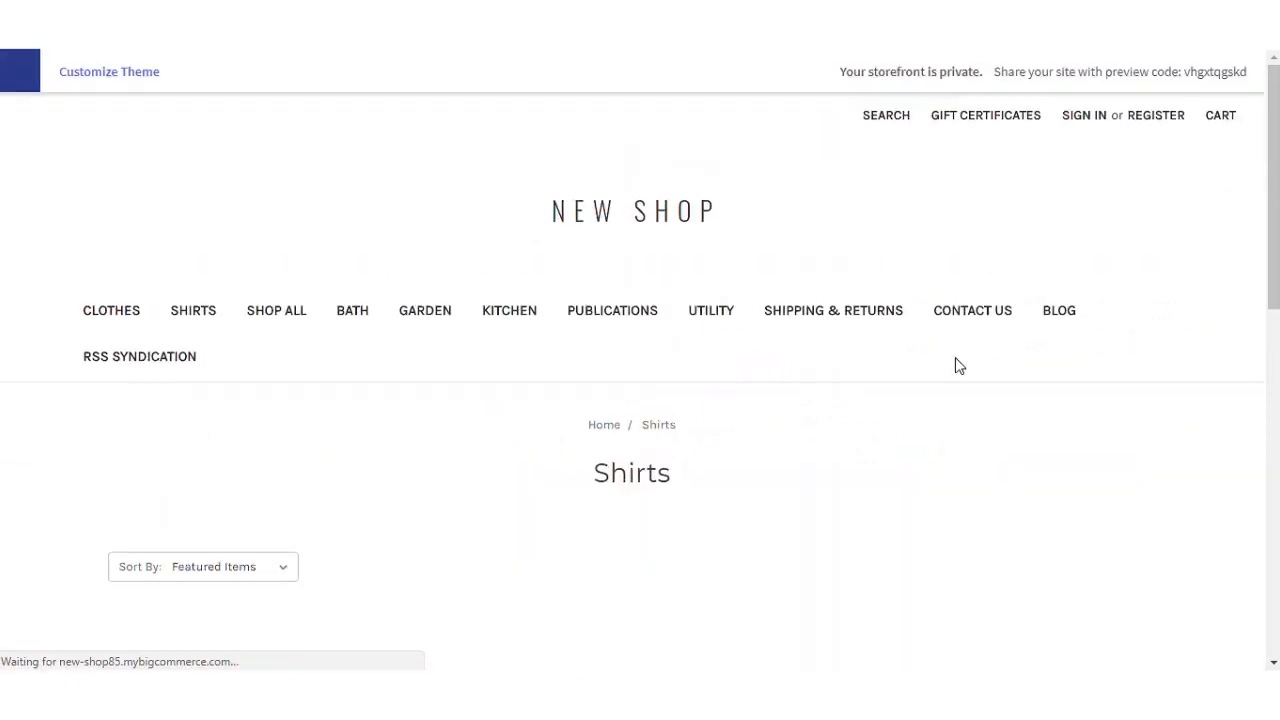
scroll(1063, 363, "down", 5)
mouse_move(503, 323)
left_click(500, 250)
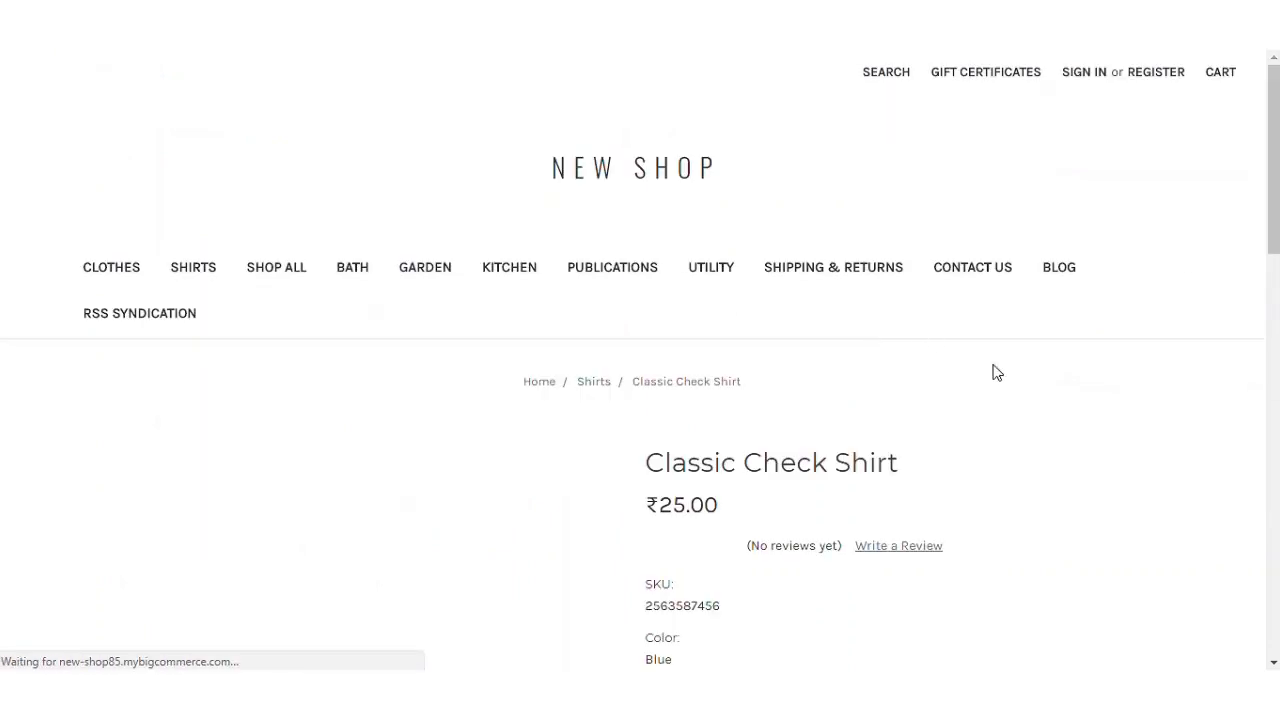
- Review the product page: ₹25.00, colour Blue, polyester material and shirt photos
scroll(1058, 395, "down", 3)
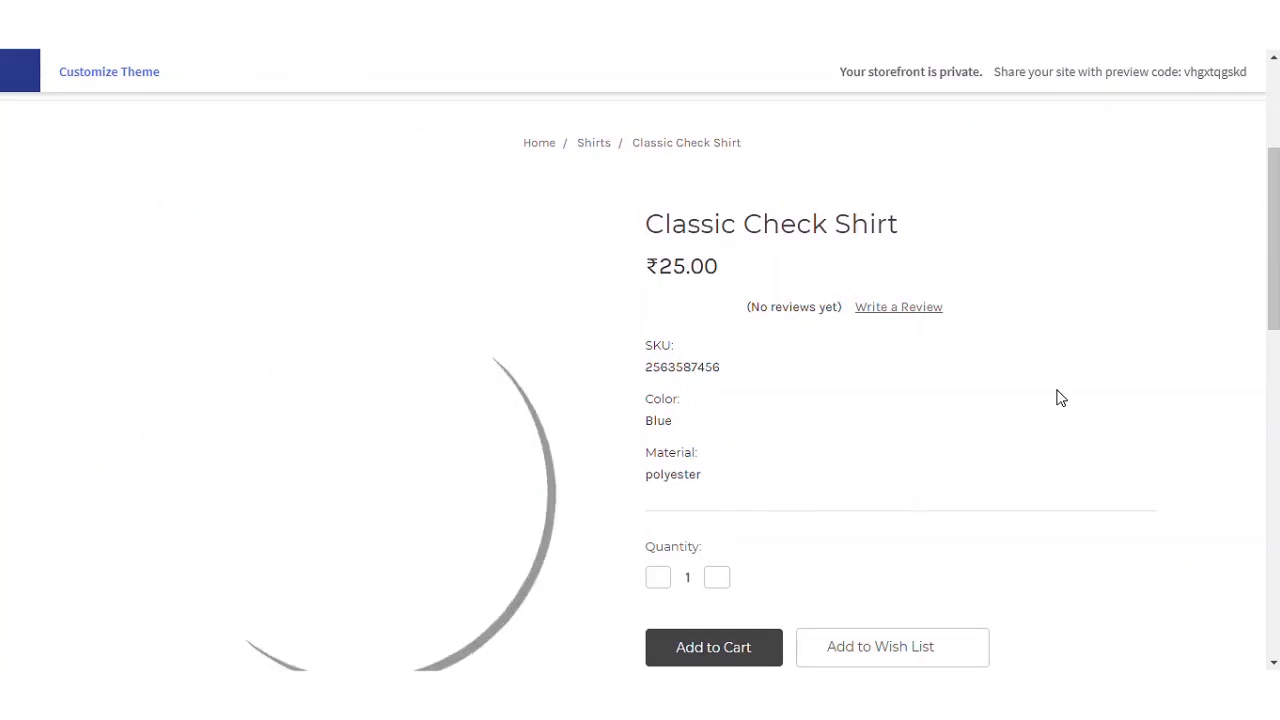
scroll(1057, 397, "down", 7)
scroll(1057, 397, "up", 2)
scroll(805, 515, "down", 4)
scroll(431, 397, "up", 3)
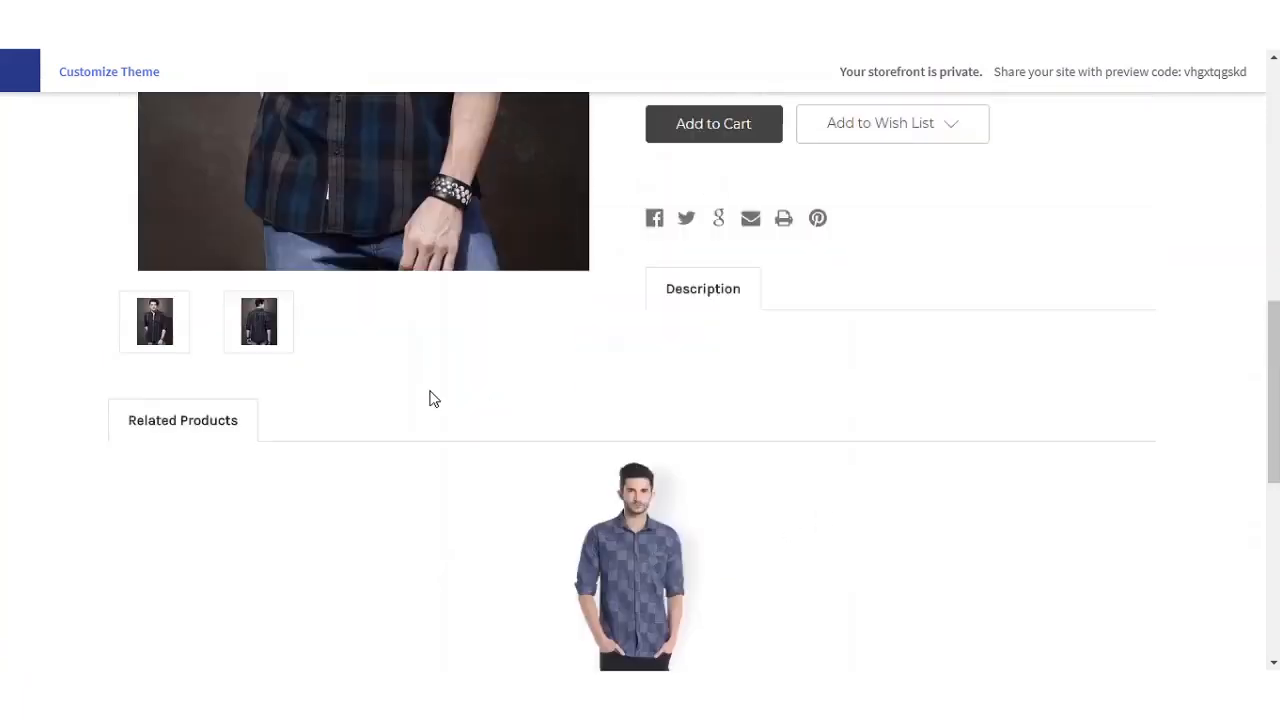
scroll(389, 380, "up", 6)
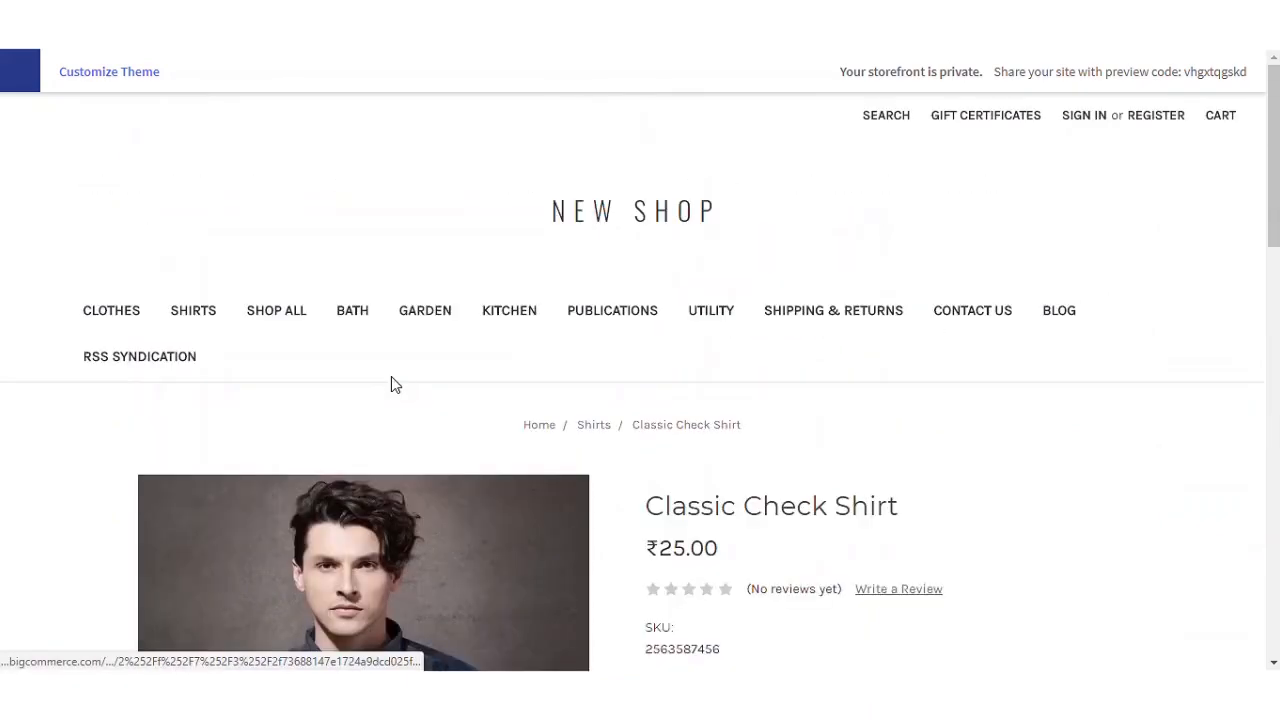
scroll(509, 417, "down", 2)
left_click_drag(665, 318, 797, 318)
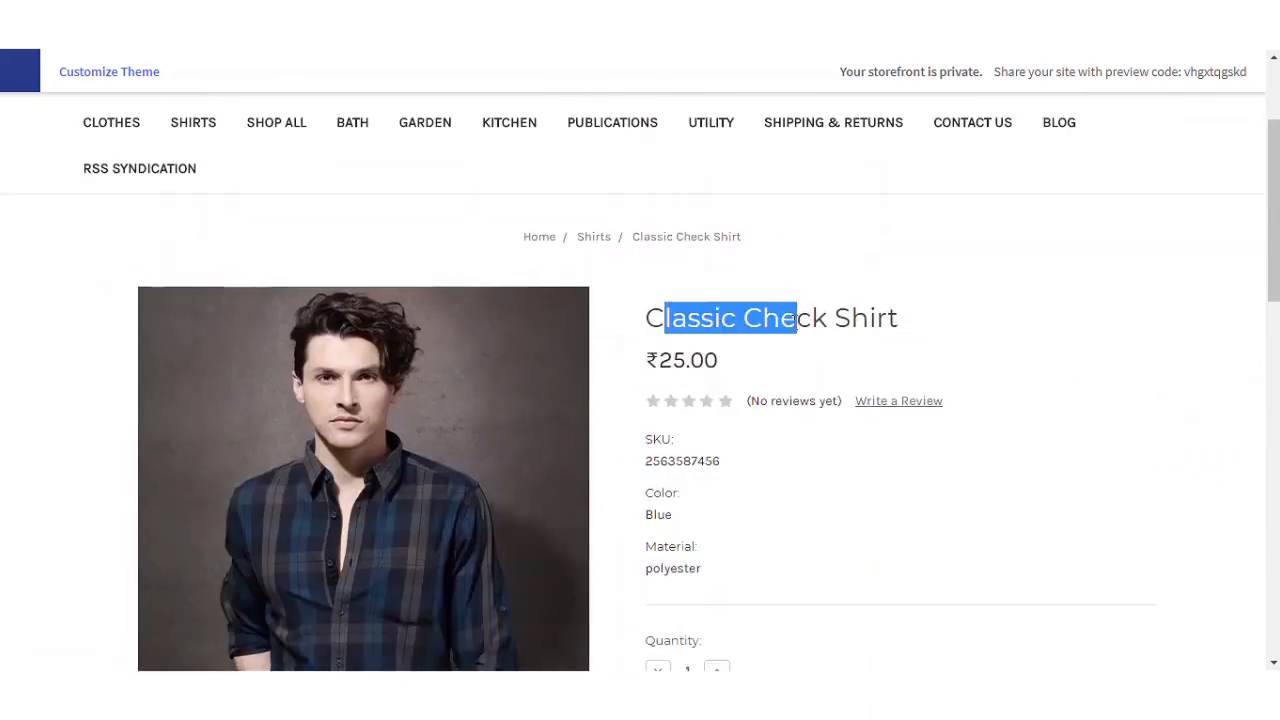
scroll(785, 422, "down", 2)
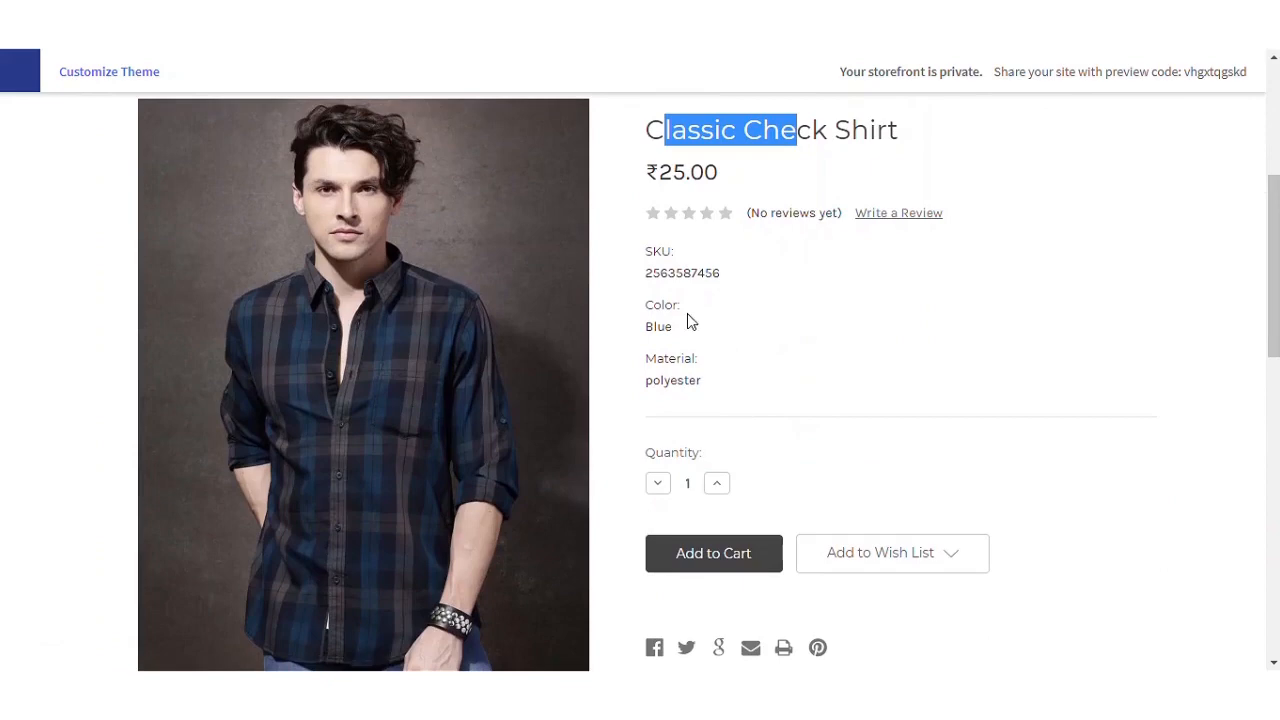
scroll(1077, 400, "down", 5)
scroll(1043, 397, "up", 6)
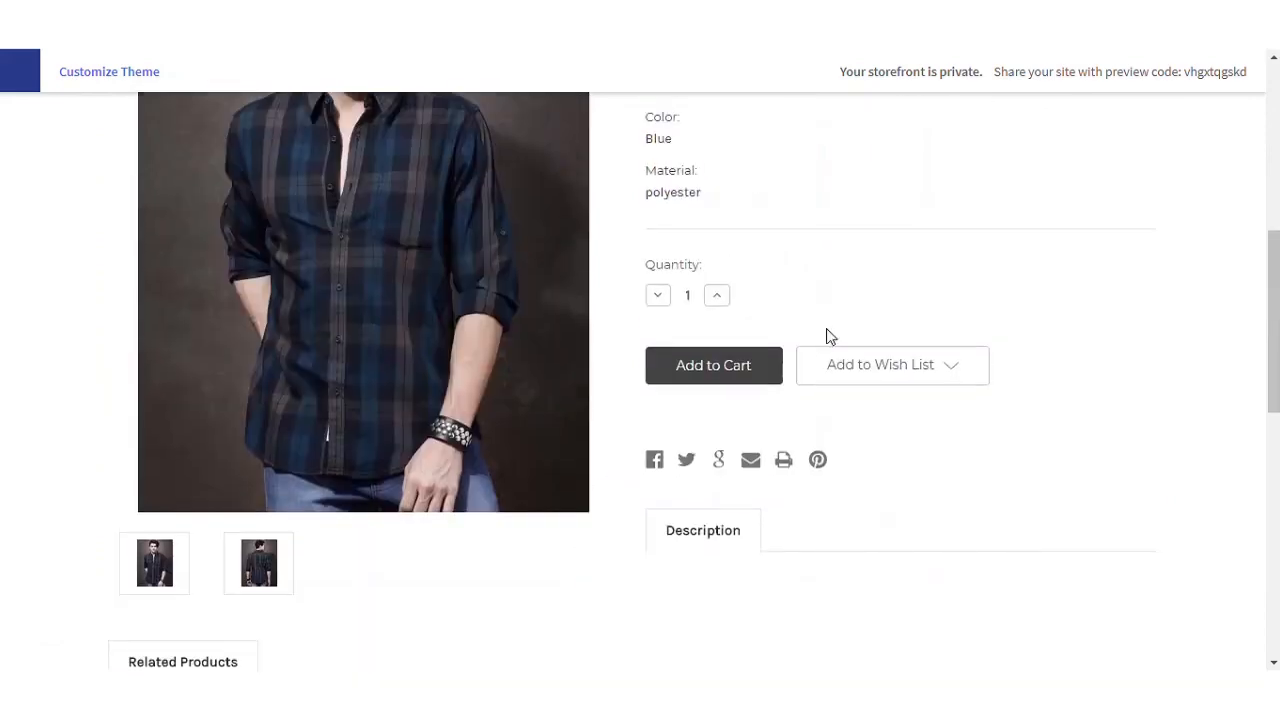
scroll(714, 404, "up", 2)
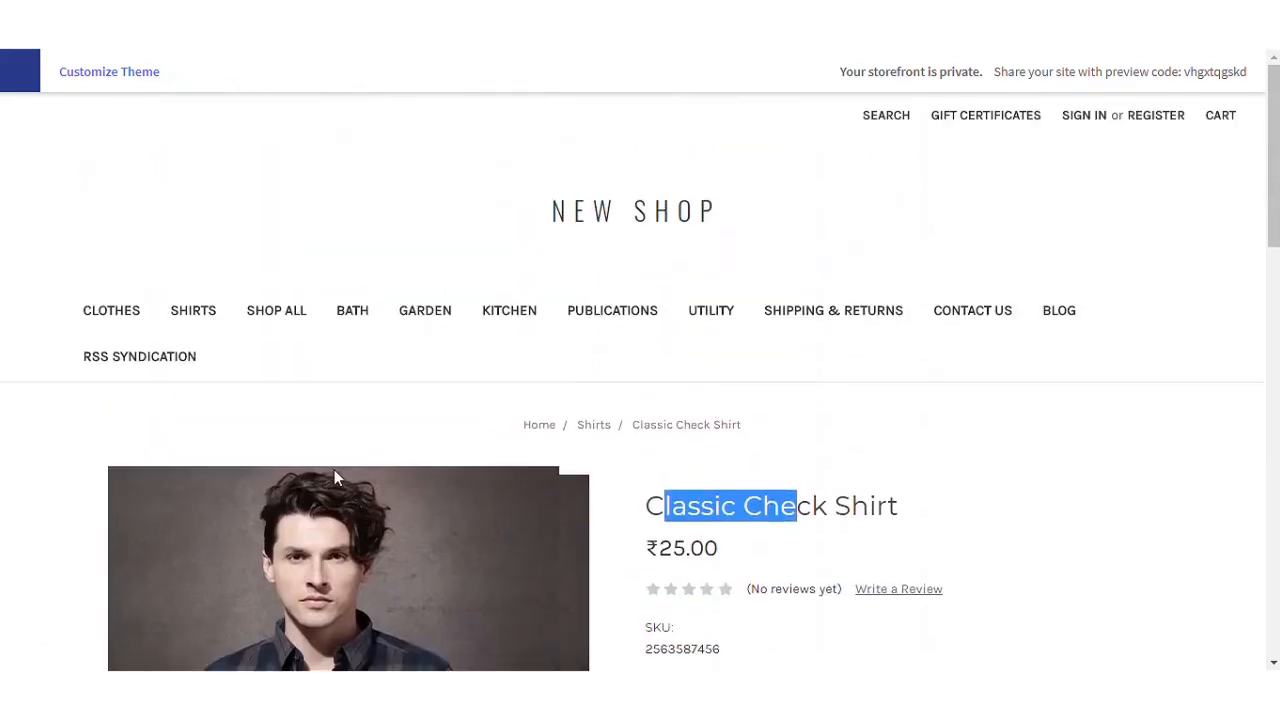